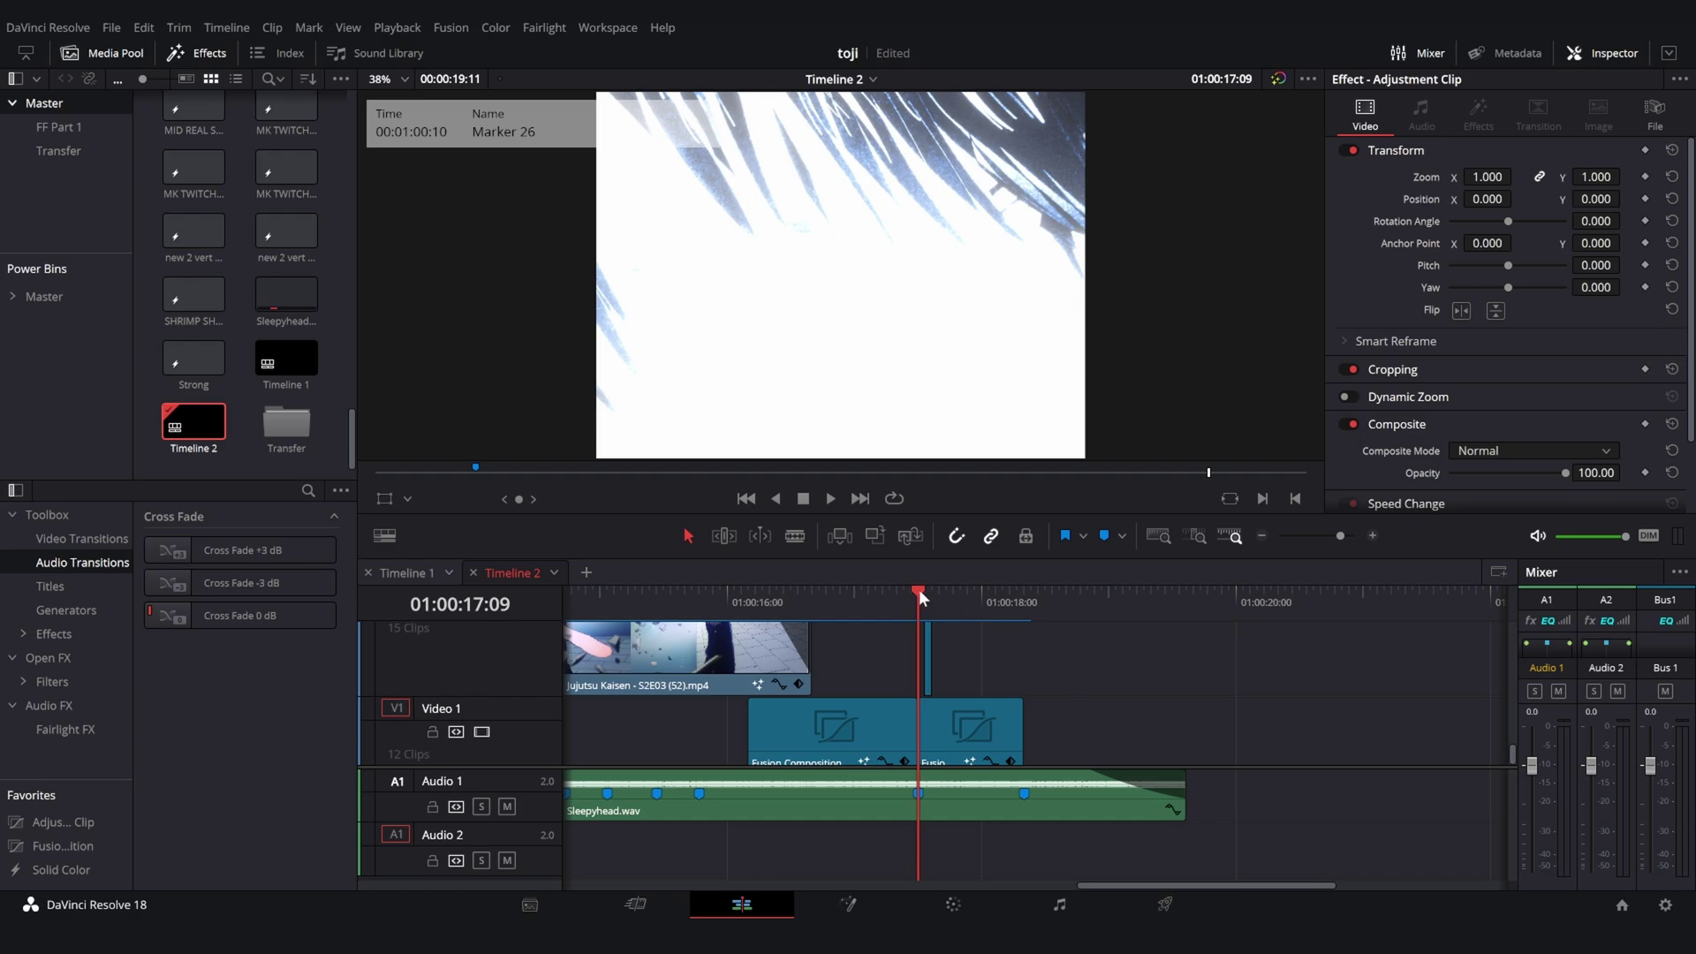
# Step: Review the timeline around the last Fusion Composition clip and place the playhead at its end, 01:00:18:06
pyautogui.click(1004, 602)
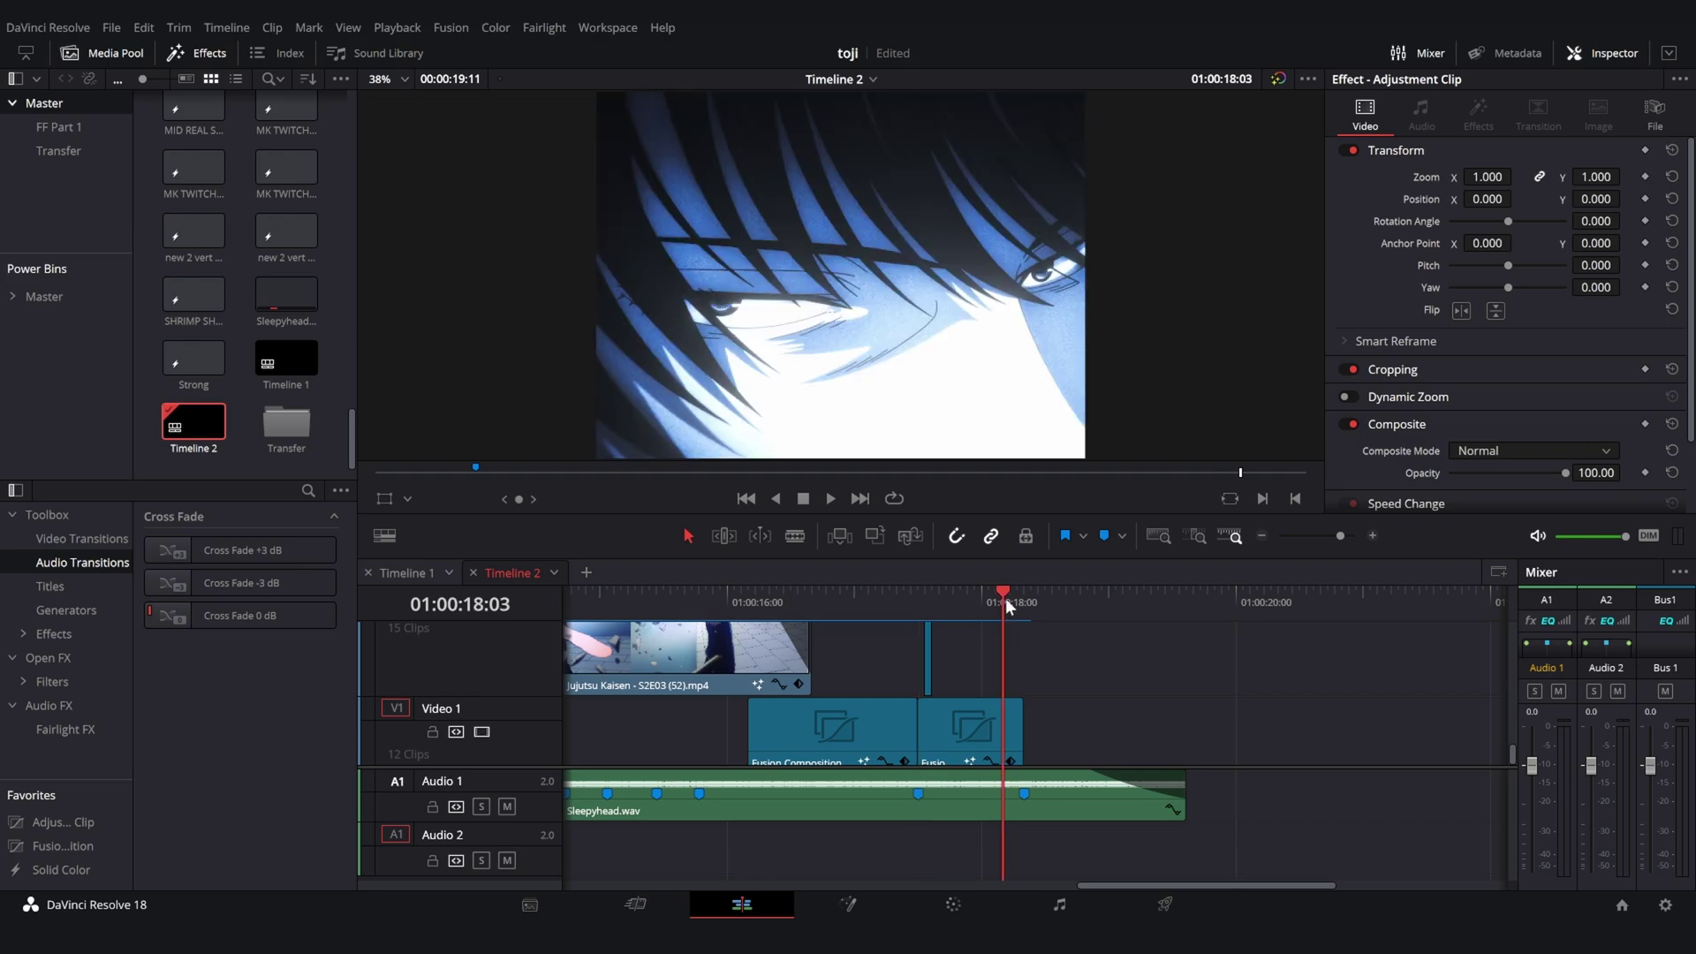
pyautogui.moveTo(1004, 666)
pyautogui.mouseDown()
pyautogui.moveTo(982, 710)
pyautogui.moveTo(868, 591)
pyautogui.moveTo(1052, 676)
pyautogui.moveTo(1092, 676)
pyautogui.mouseUp()
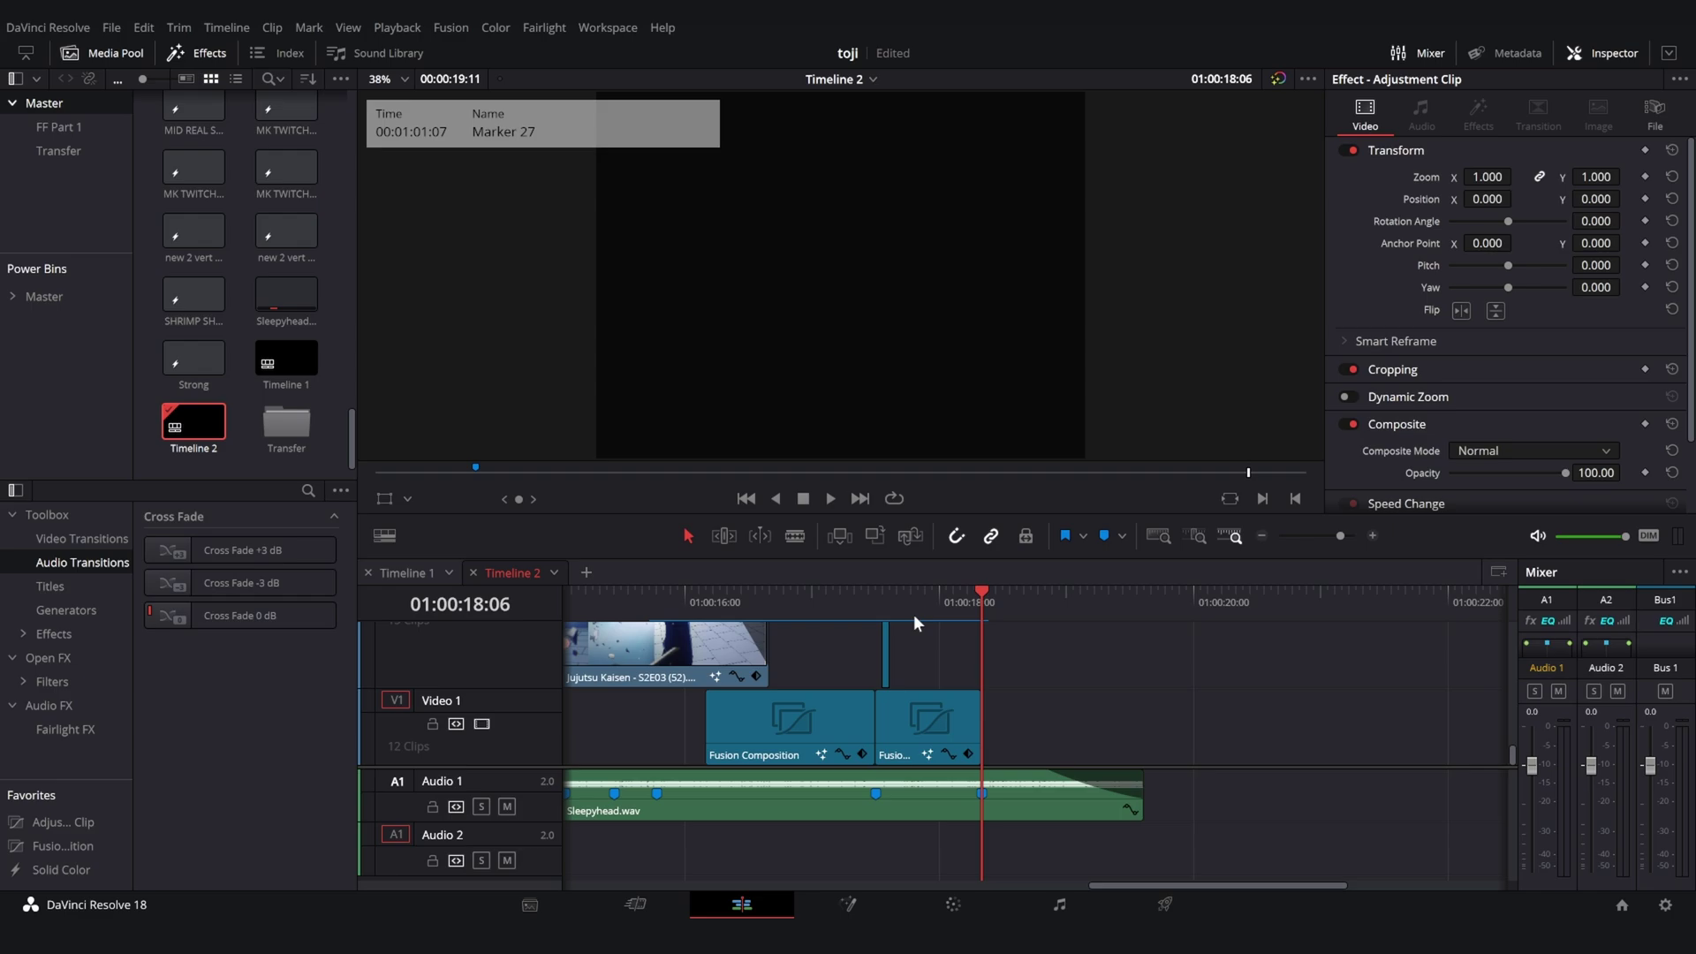
pyautogui.click(890, 604)
pyautogui.press('space')
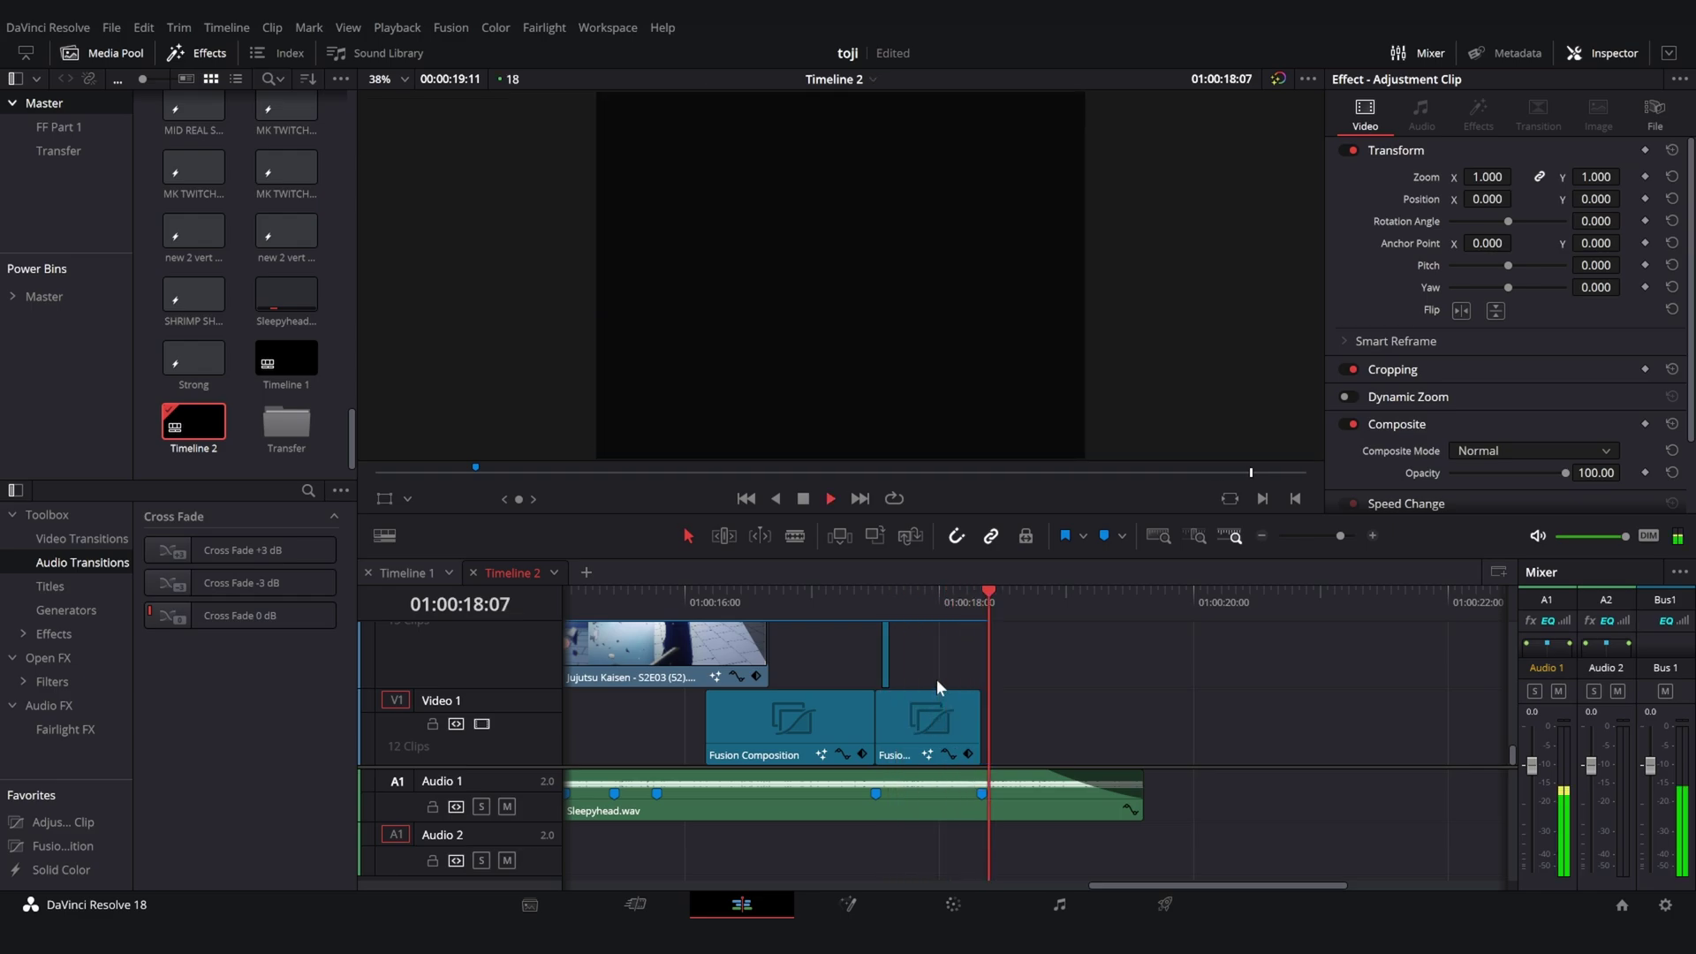
pyautogui.click(973, 597)
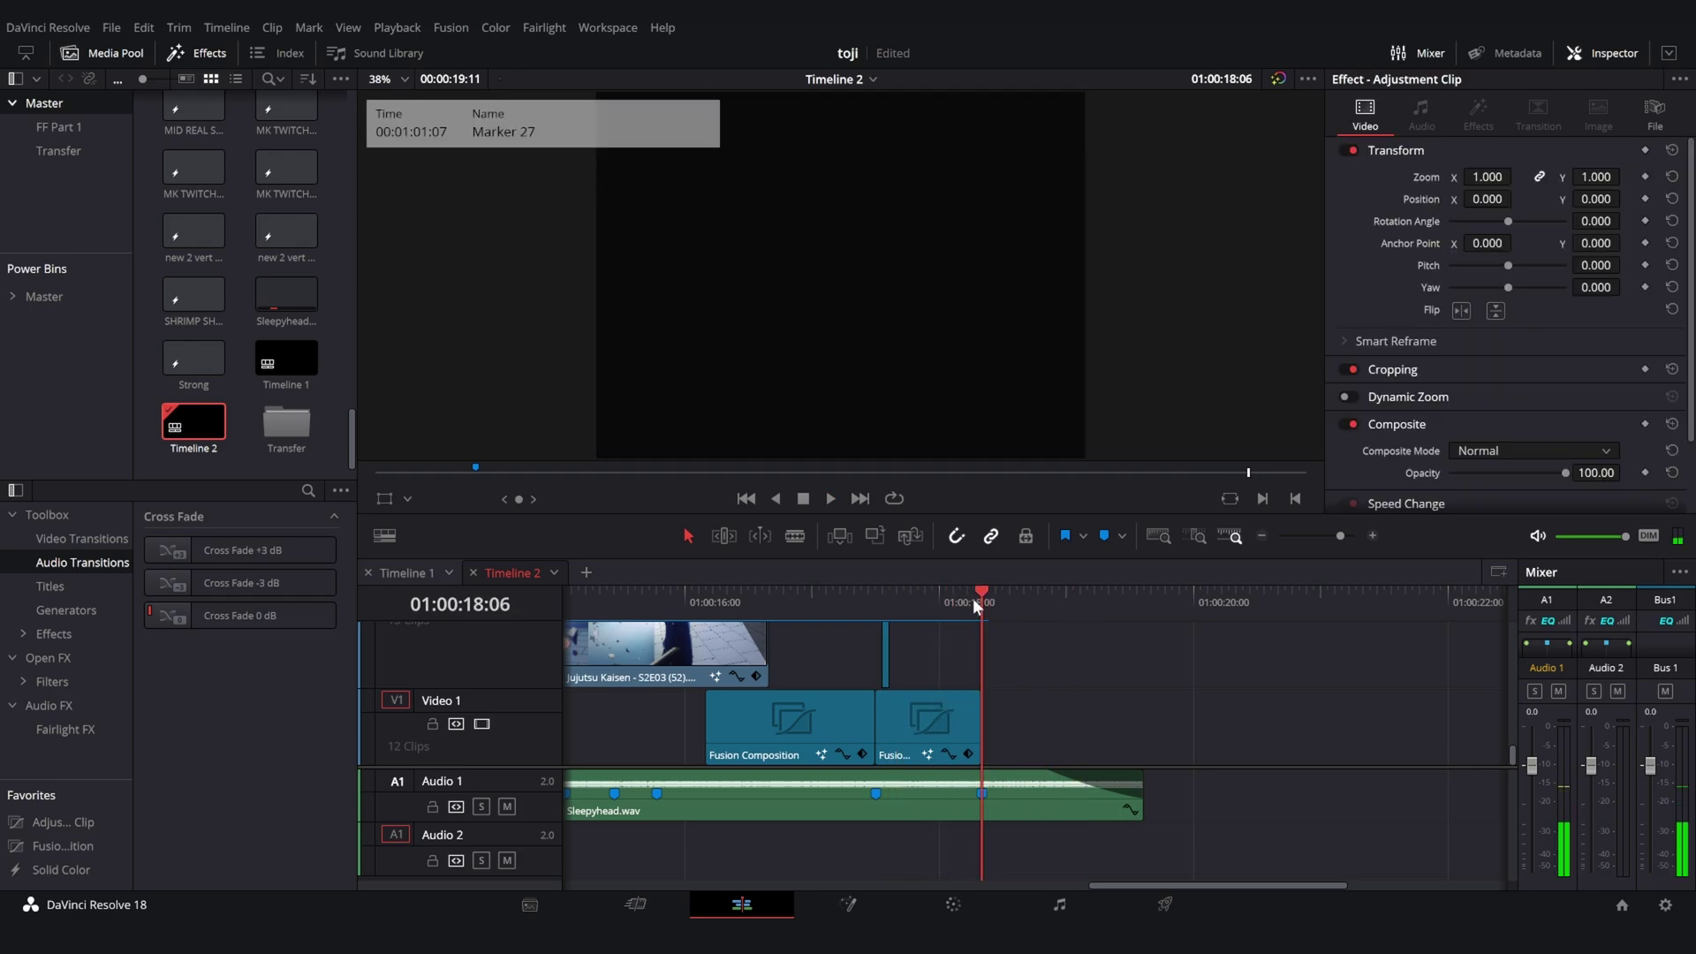
# Step: Add an Adjustment Clip on Video 2 starting one frame before the last Fusion Composition ends, at 01:00:18:05
pyautogui.click(1378, 536)
pyautogui.hscroll(5, 765, 732)
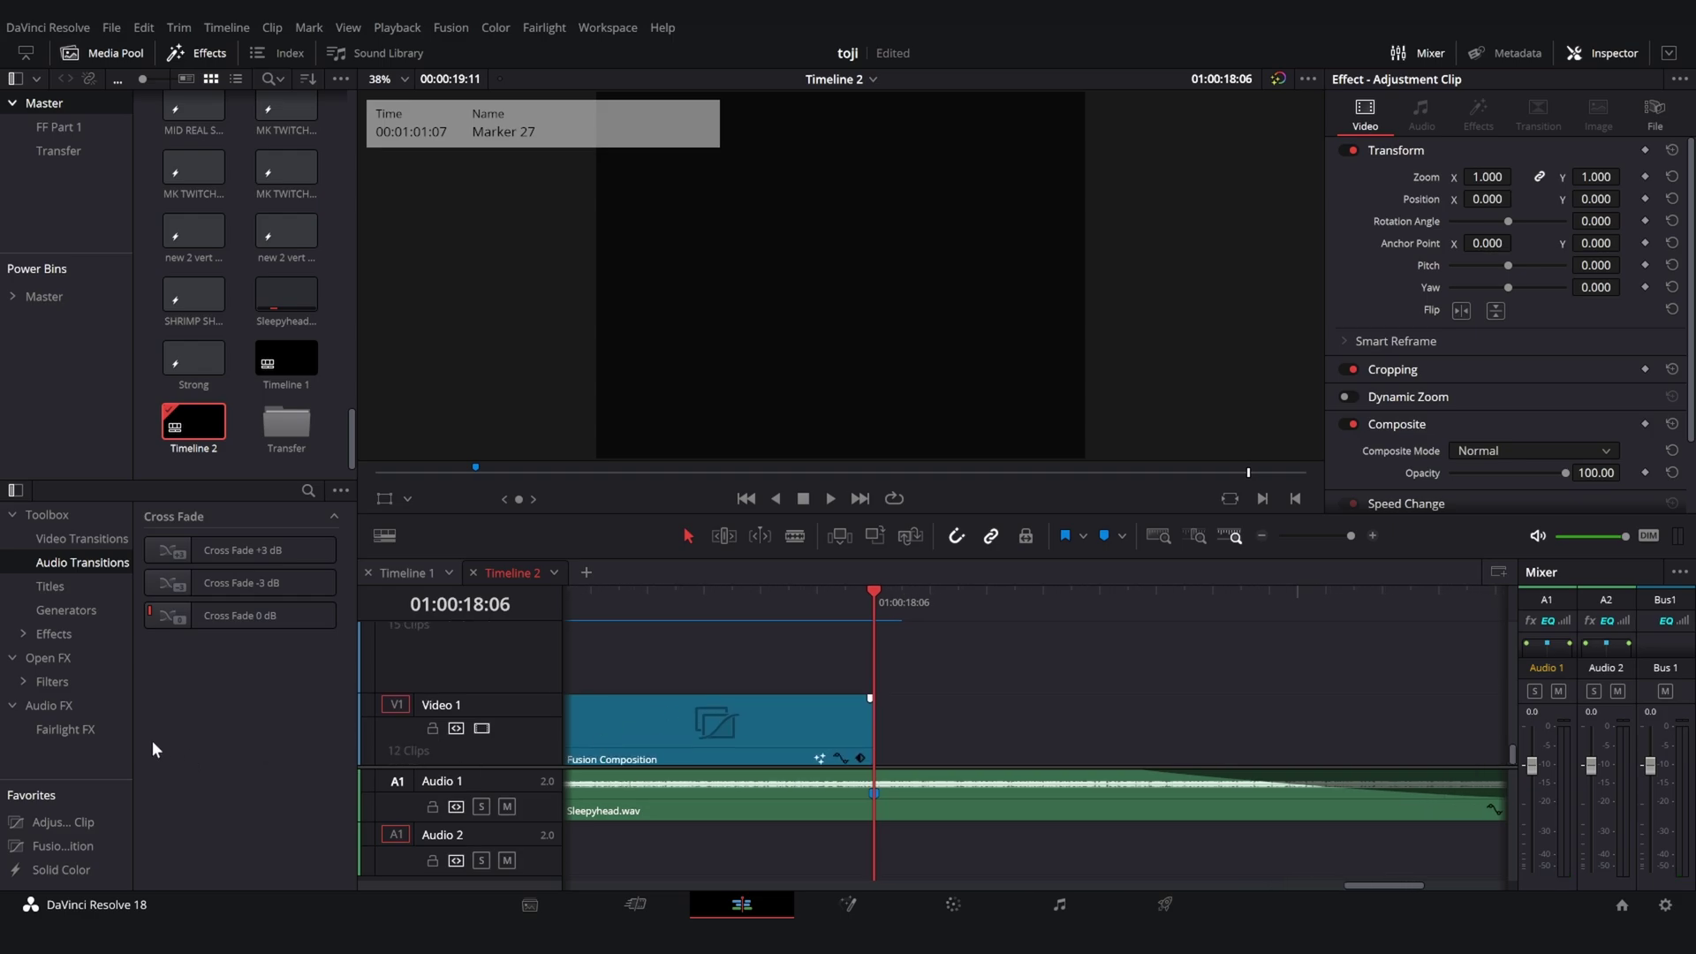
pyautogui.moveTo(71, 821); pyautogui.dragTo(866, 668)
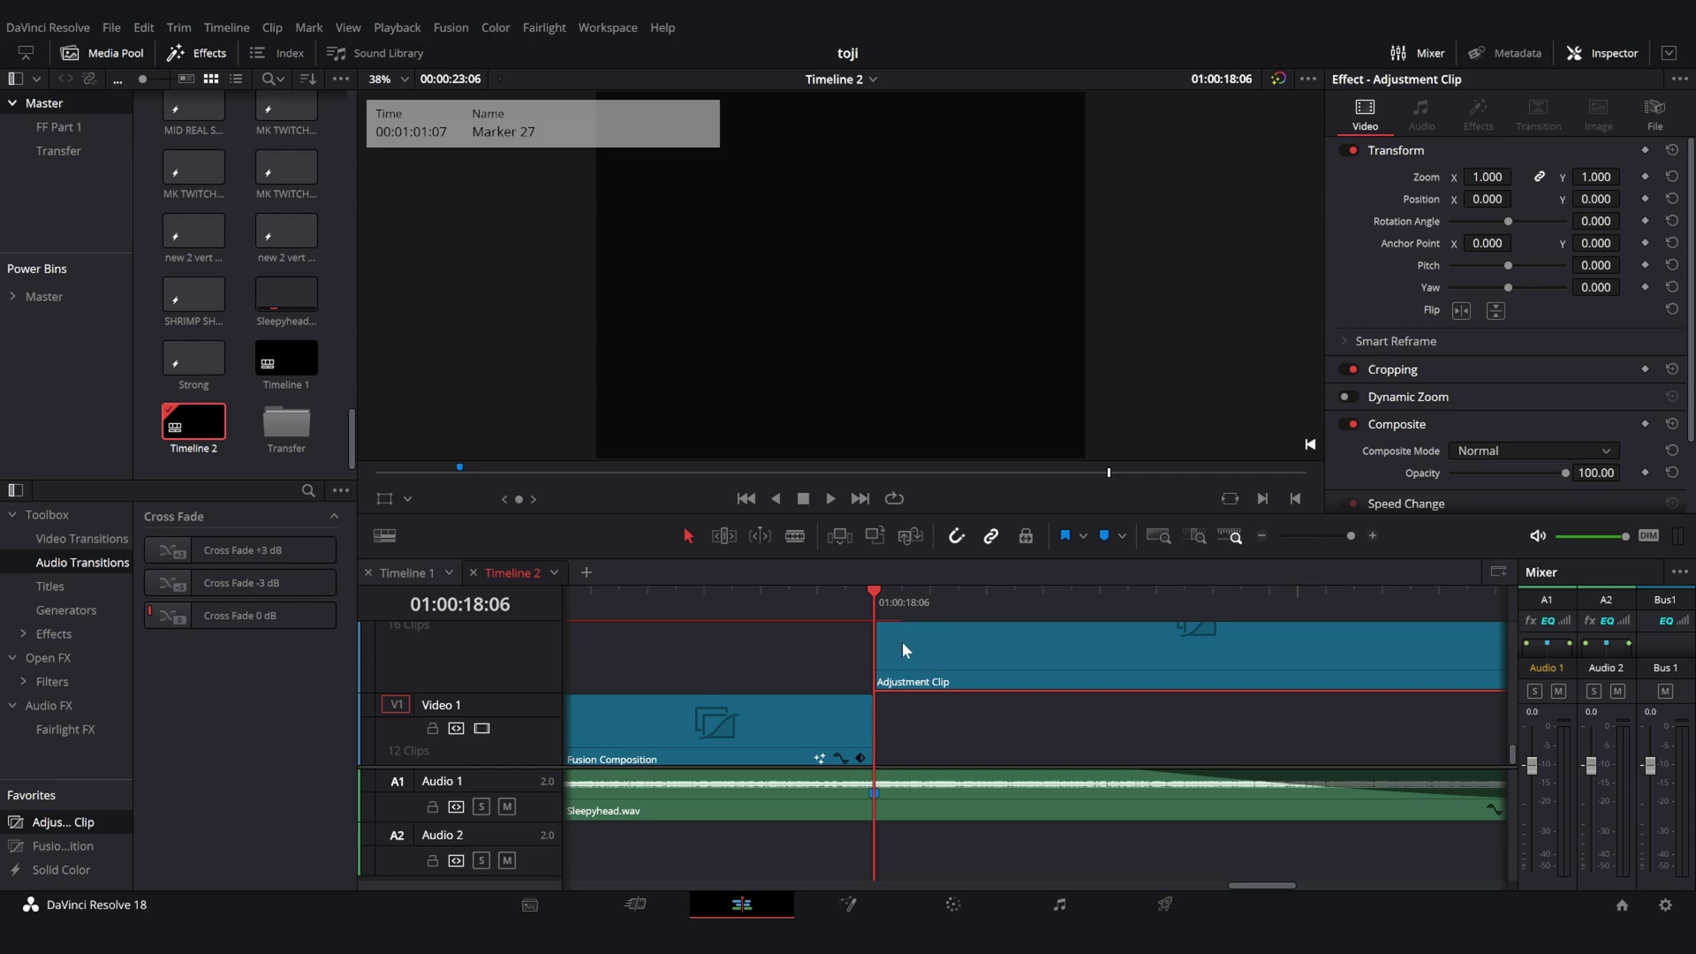
pyautogui.click(865, 606)
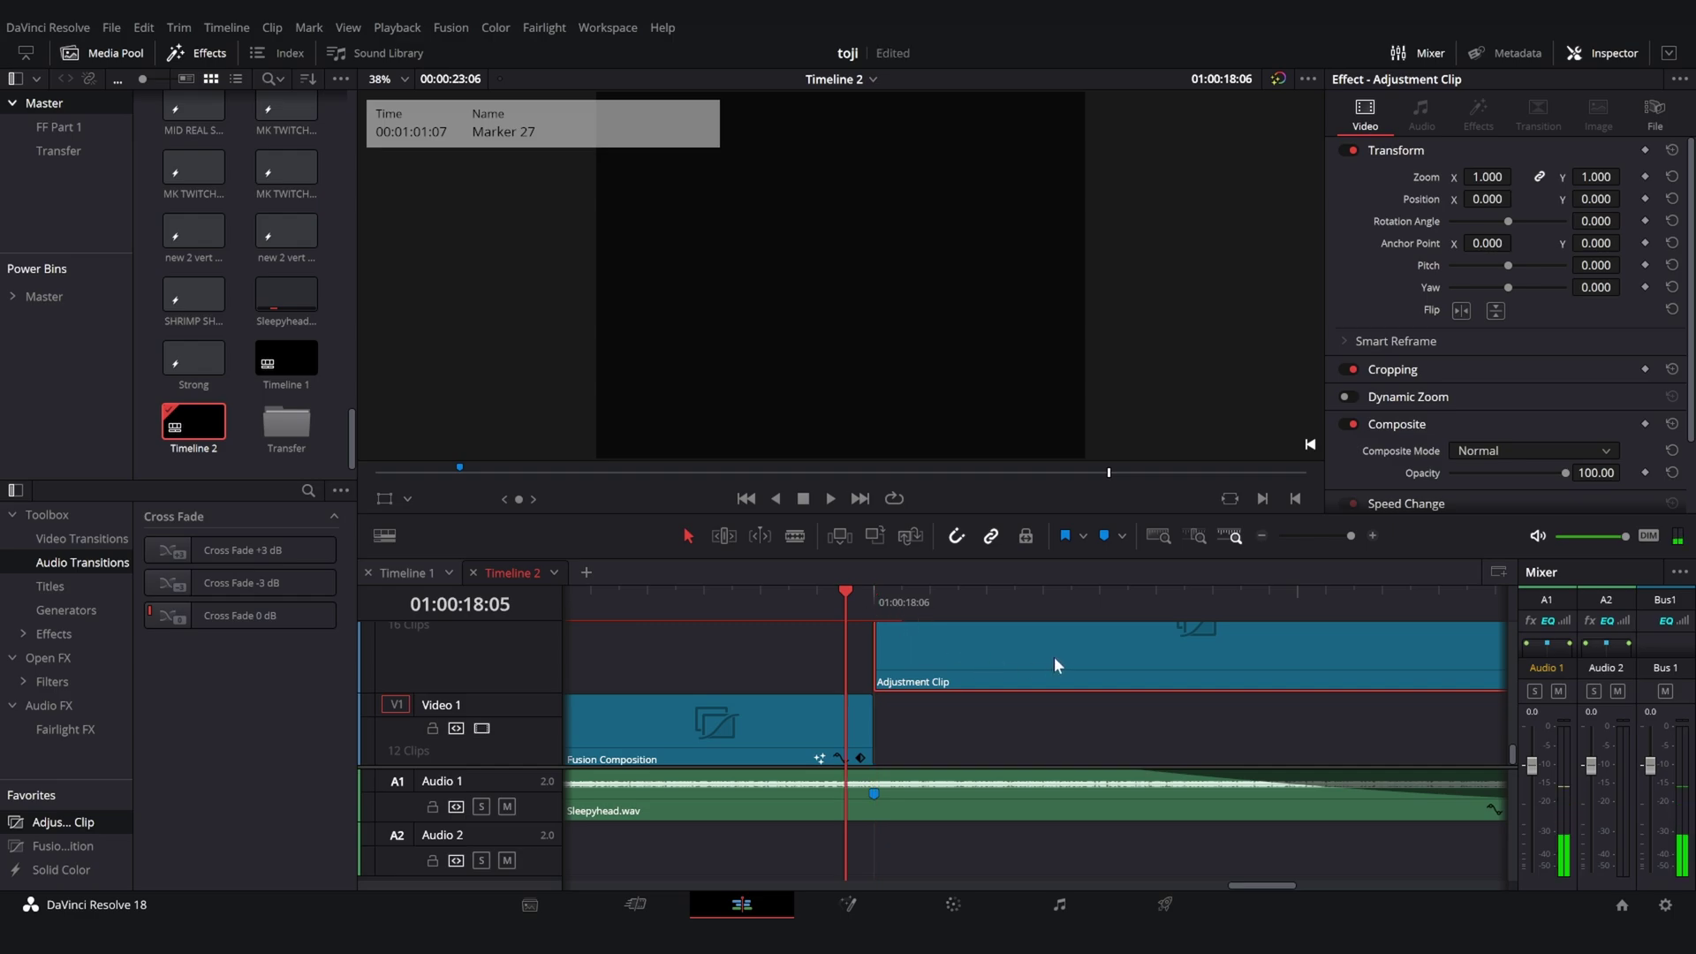
pyautogui.moveTo(1072, 655); pyautogui.dragTo(1036, 654)
pyautogui.press('Right')
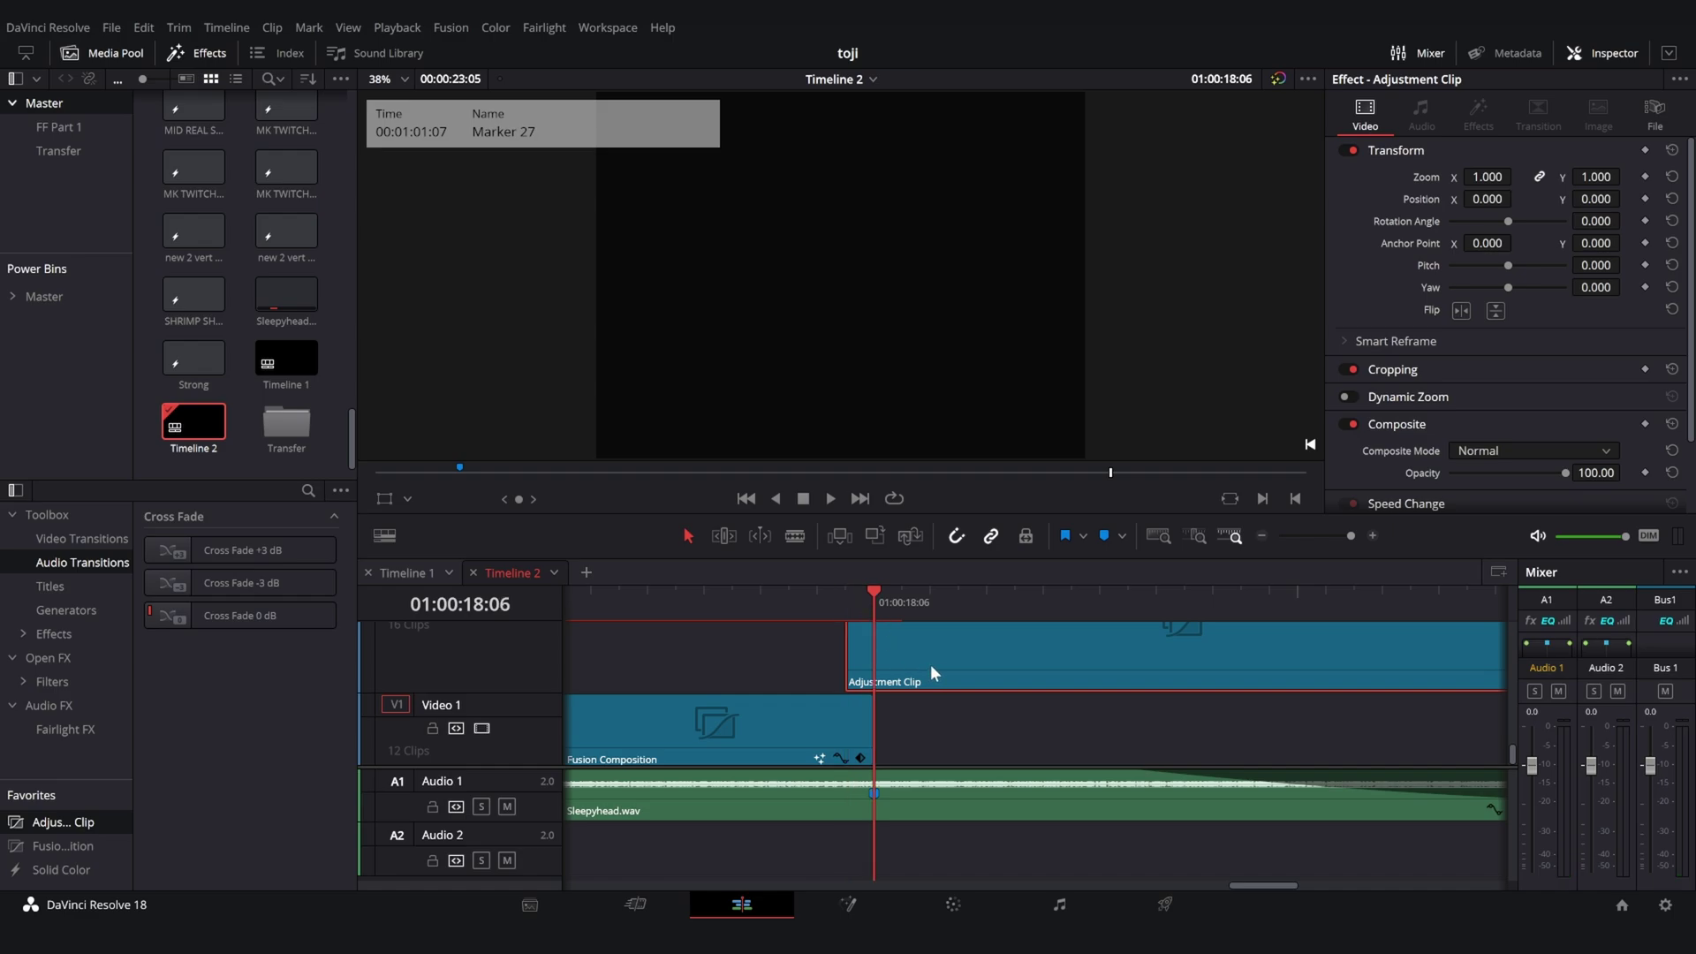
# Step: Cut the new adjustment clip at 01:00:18:06 and delete the remainder, leaving one frame
pyautogui.hotkey('ctrl', 'b')
pyautogui.moveTo(890, 691); pyautogui.dragTo(966, 721)
pyautogui.moveTo(966, 651); pyautogui.dragTo(984, 695)
pyautogui.press('Delete')
pyautogui.scroll(-3, 800, 688)
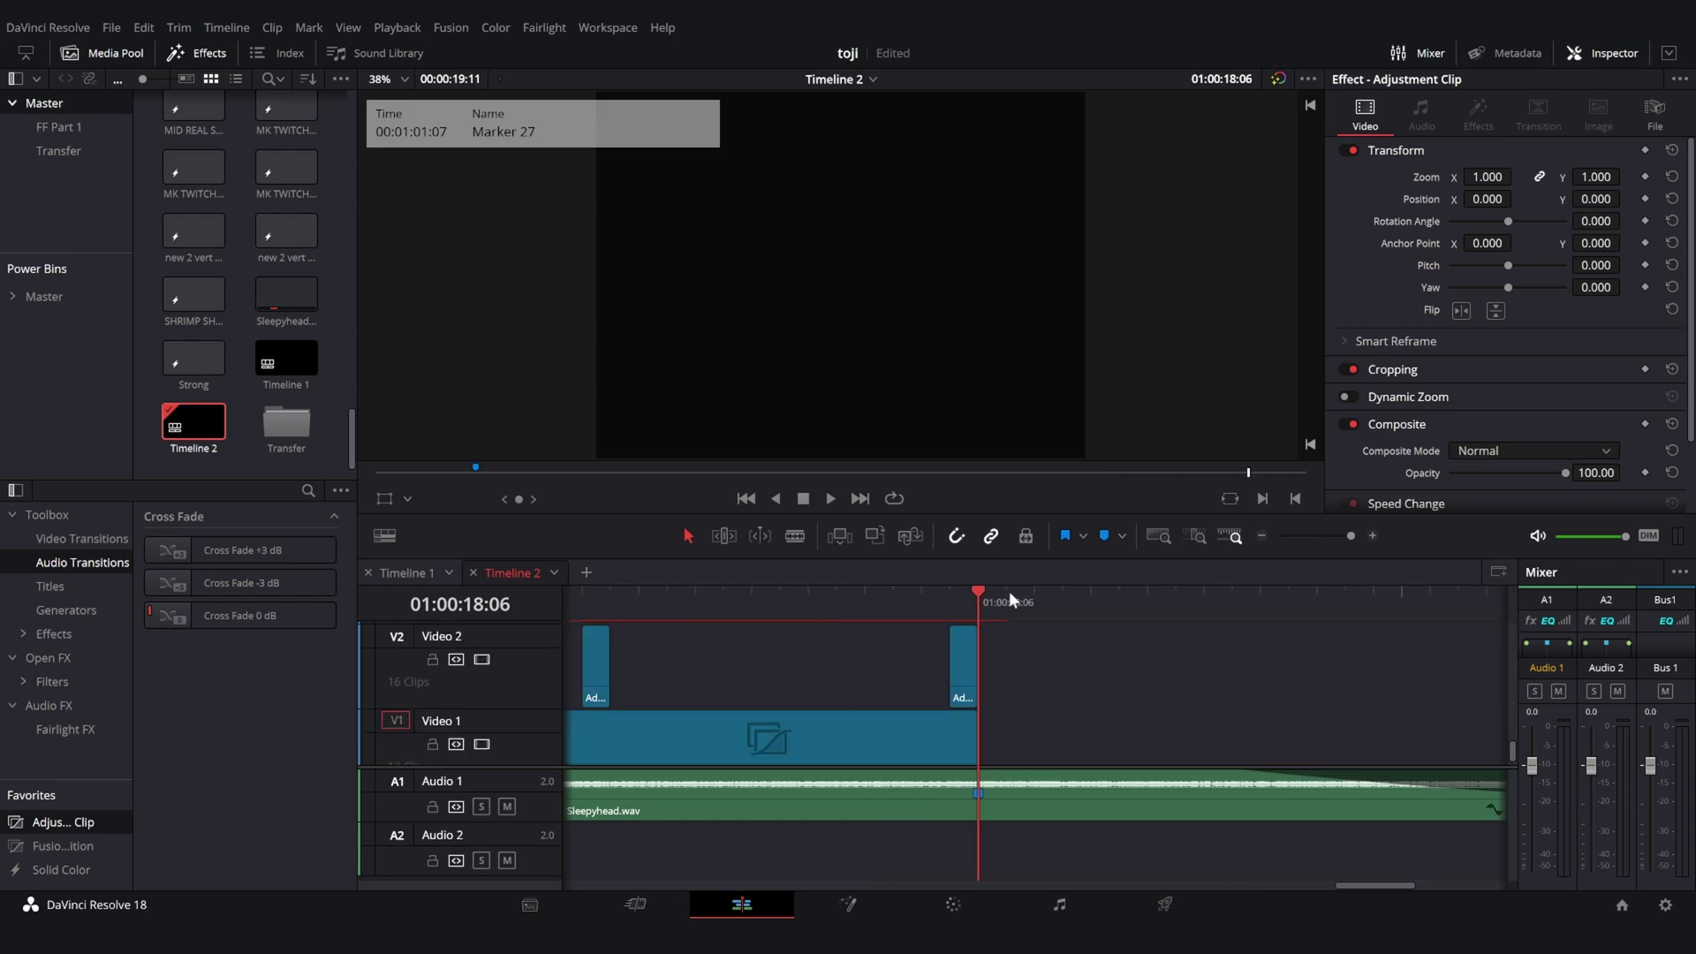
# Step: Open the one-frame adjustment clip at 01:00:18:05 in the Fusion page
pyautogui.click(945, 592)
pyautogui.click(961, 657)
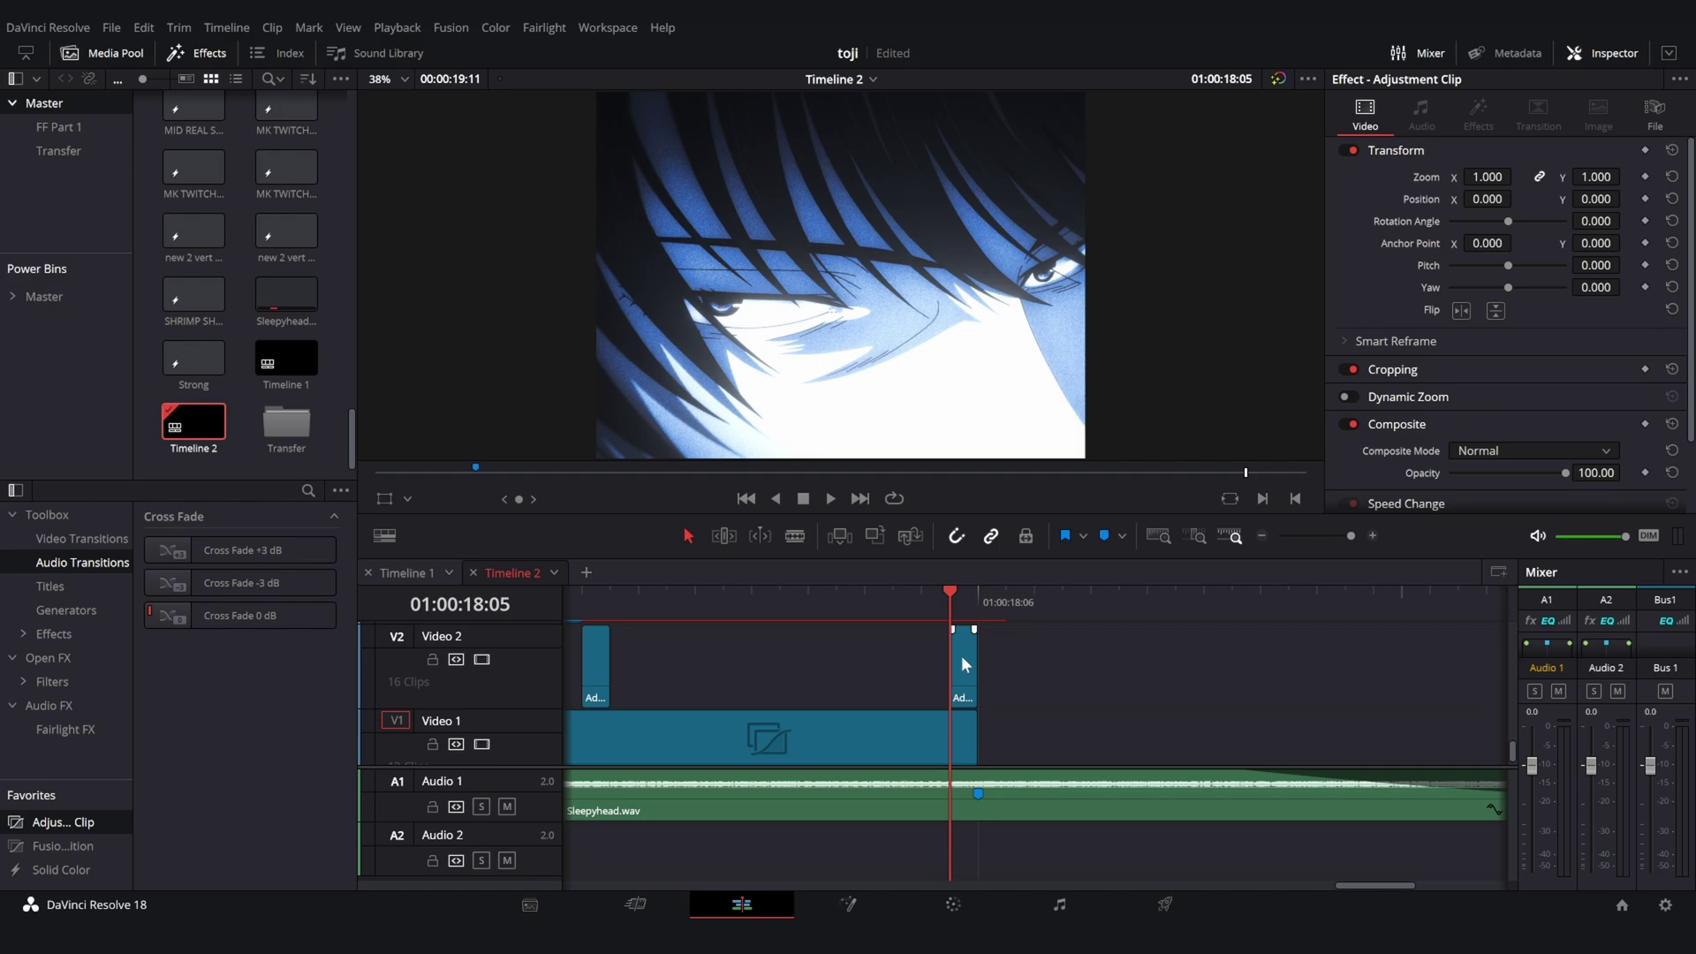
pyautogui.rightClick(960, 655)
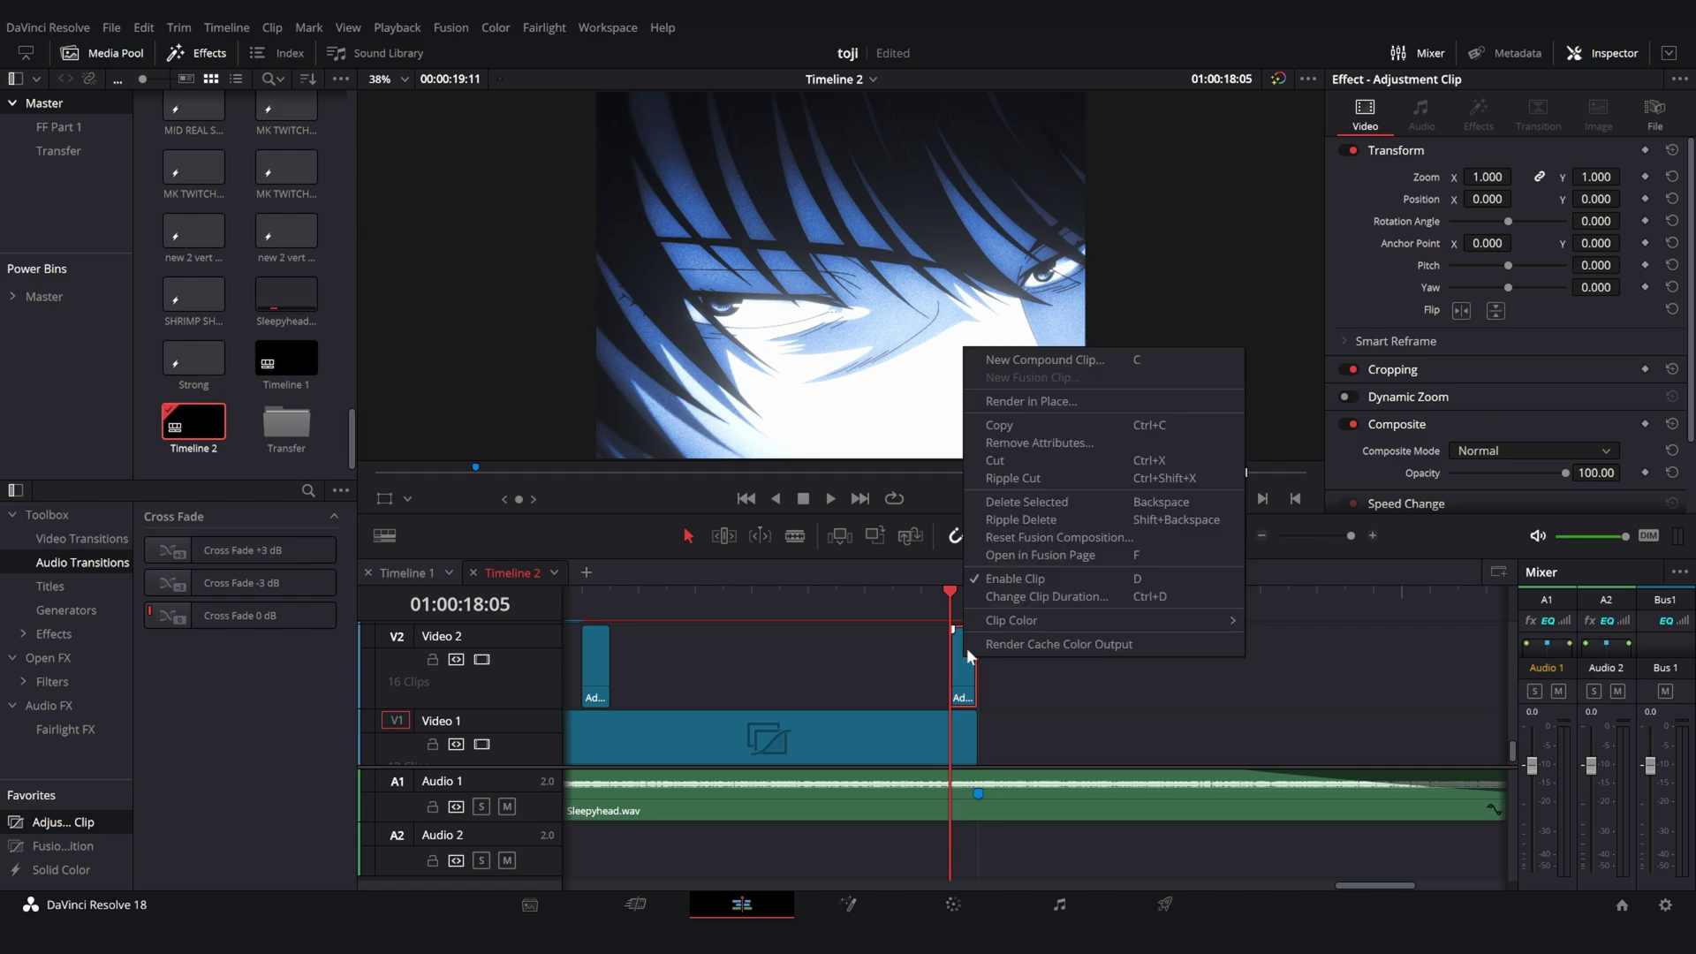
pyautogui.click(1019, 556)
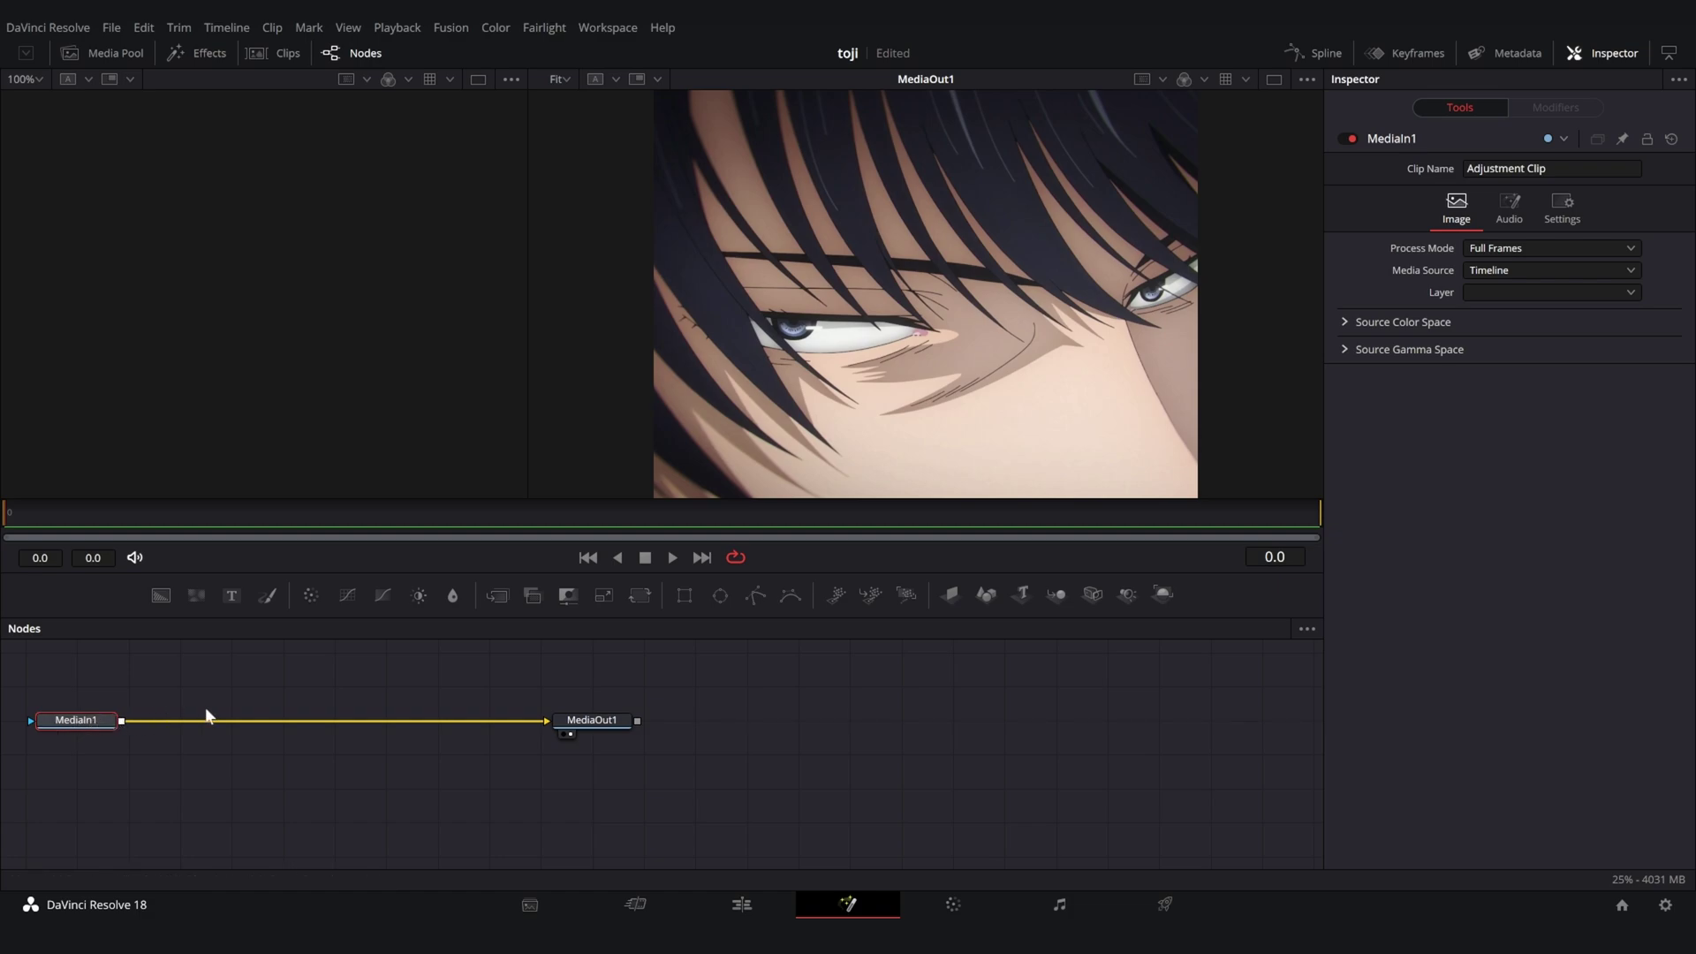
# Step: Add Transform, Directional Blur and Blur nodes in sequence between MediaIn1 and MediaOut1
pyautogui.hotkey('shift', 'space')
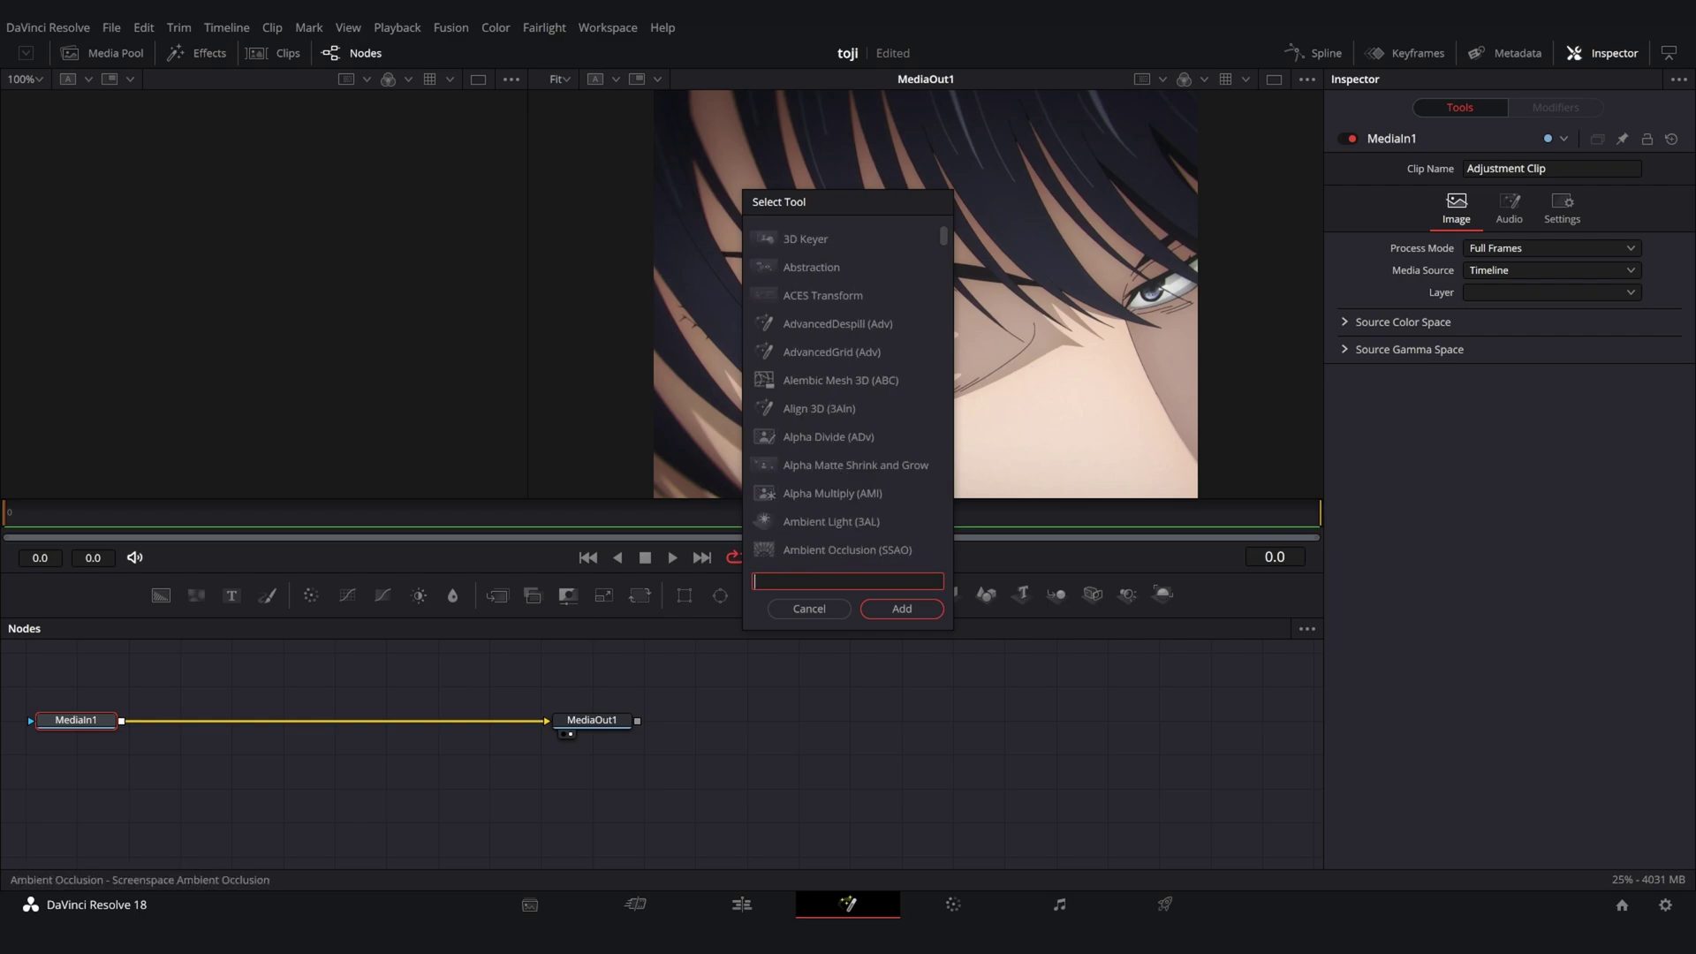
pyautogui.write('transform')
pyautogui.press('Return')
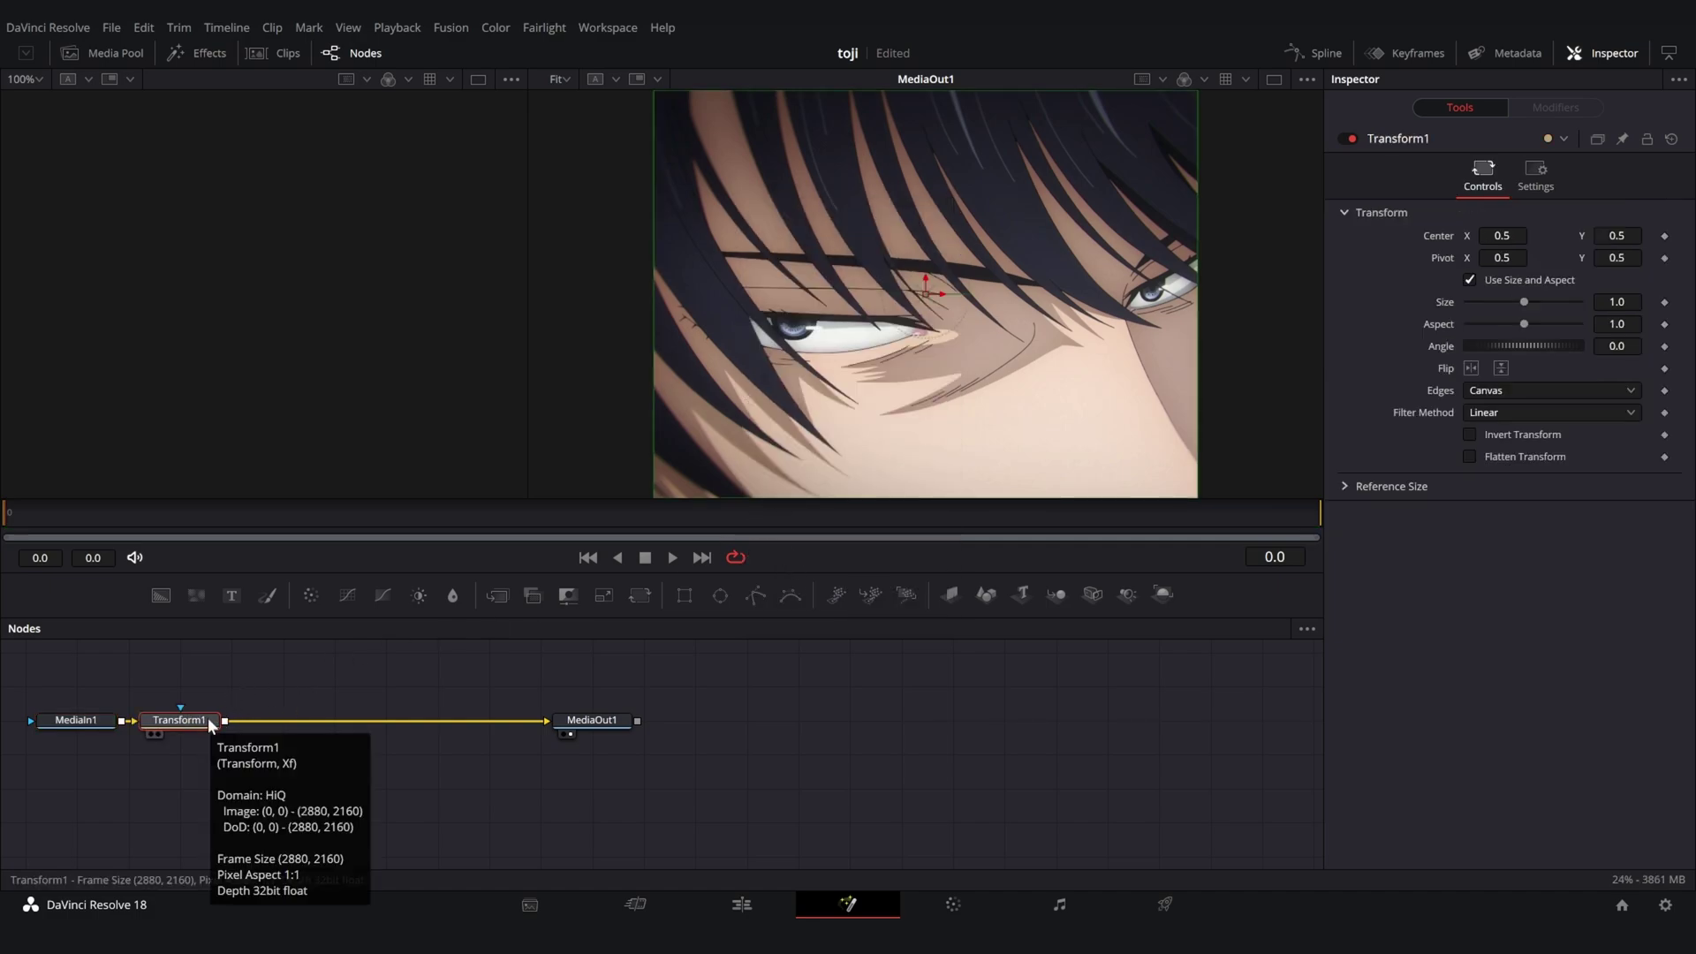
pyautogui.hotkey('shift', 'space')
pyautogui.write('direct')
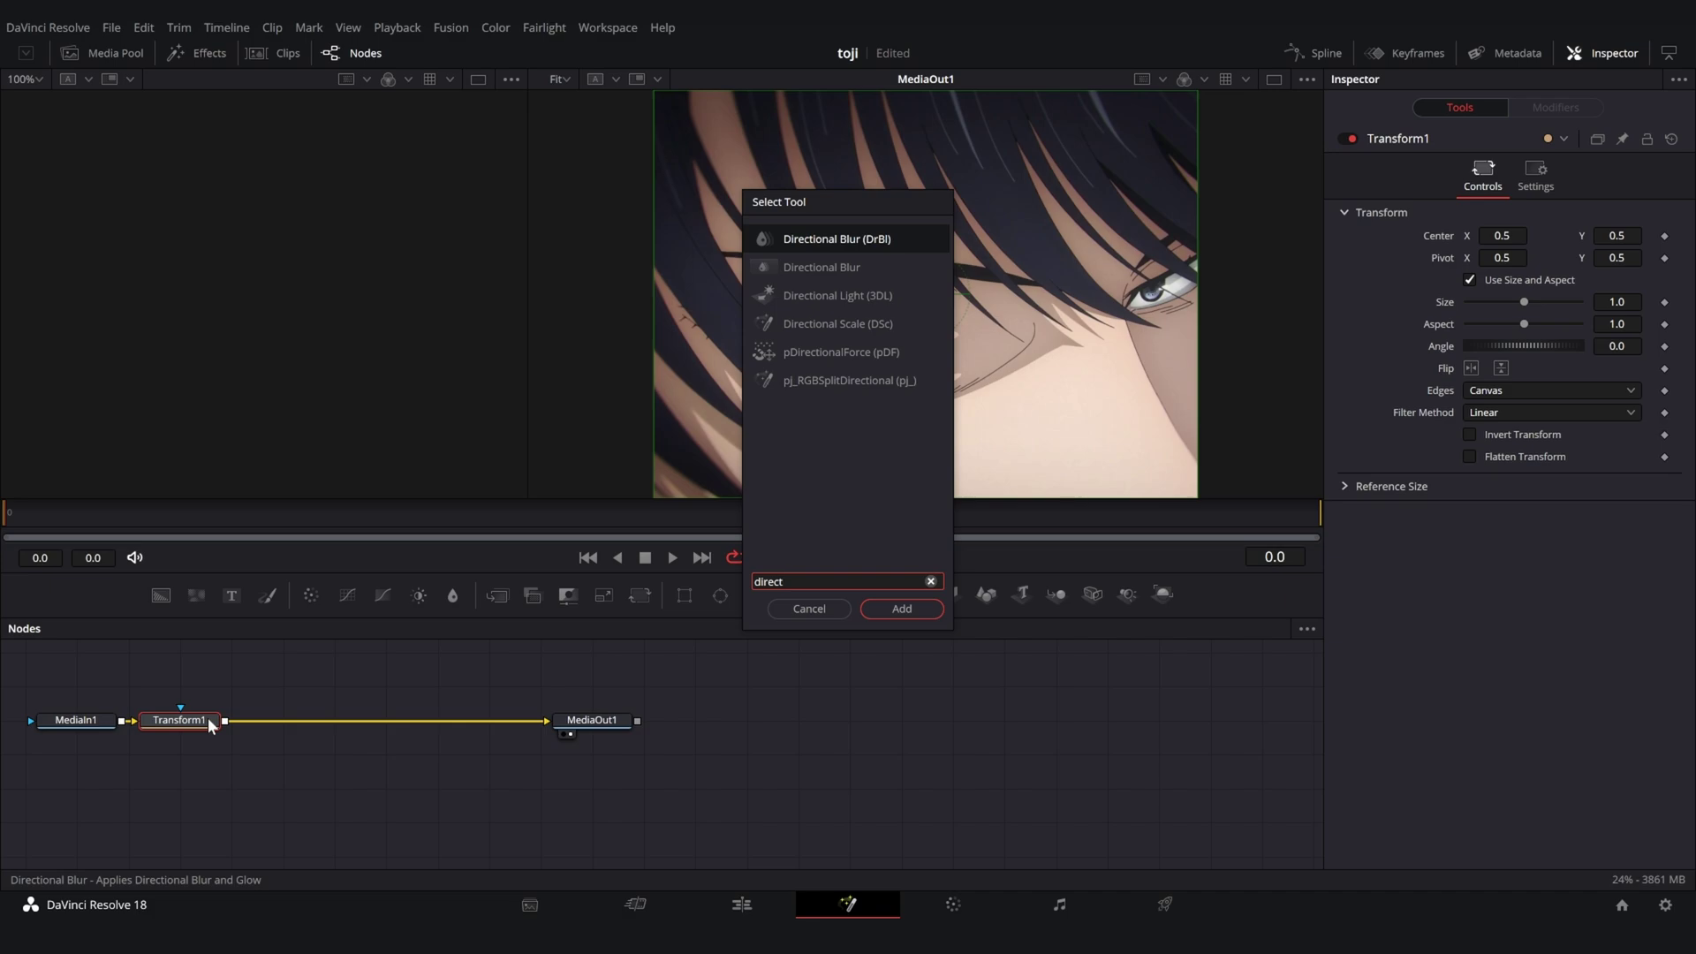
pyautogui.press('Return')
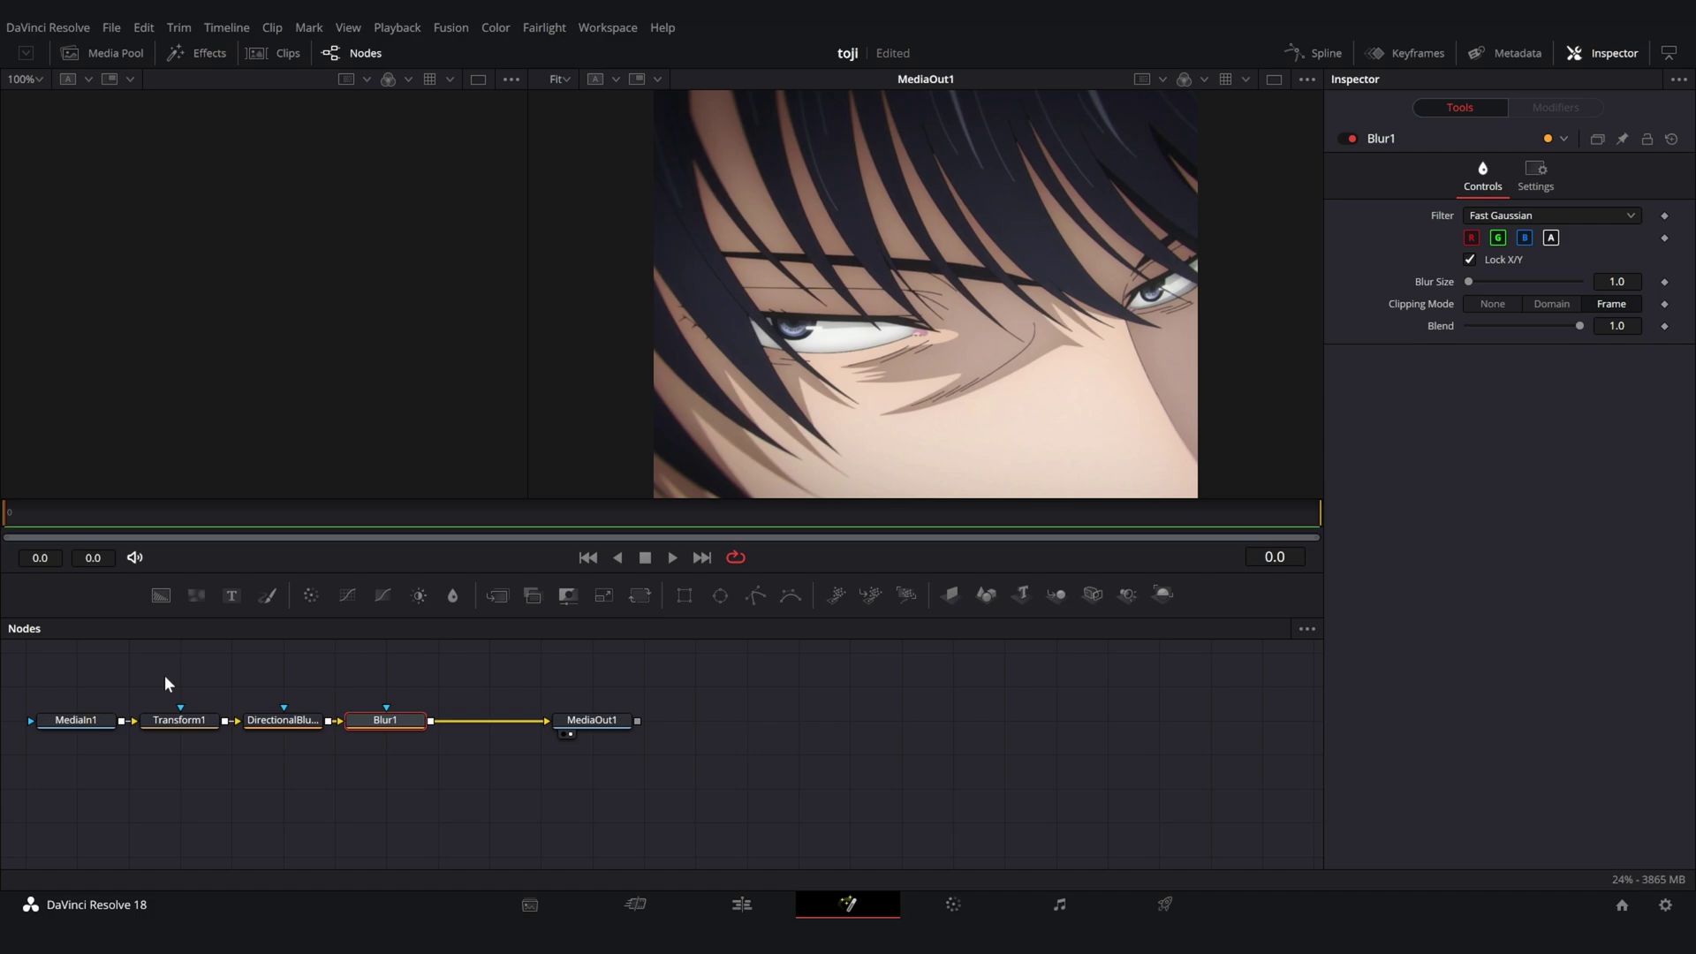
# Step: Shift the Transform node's Center X to 0.993 and set its Edges to Mirror
pyautogui.click(187, 719)
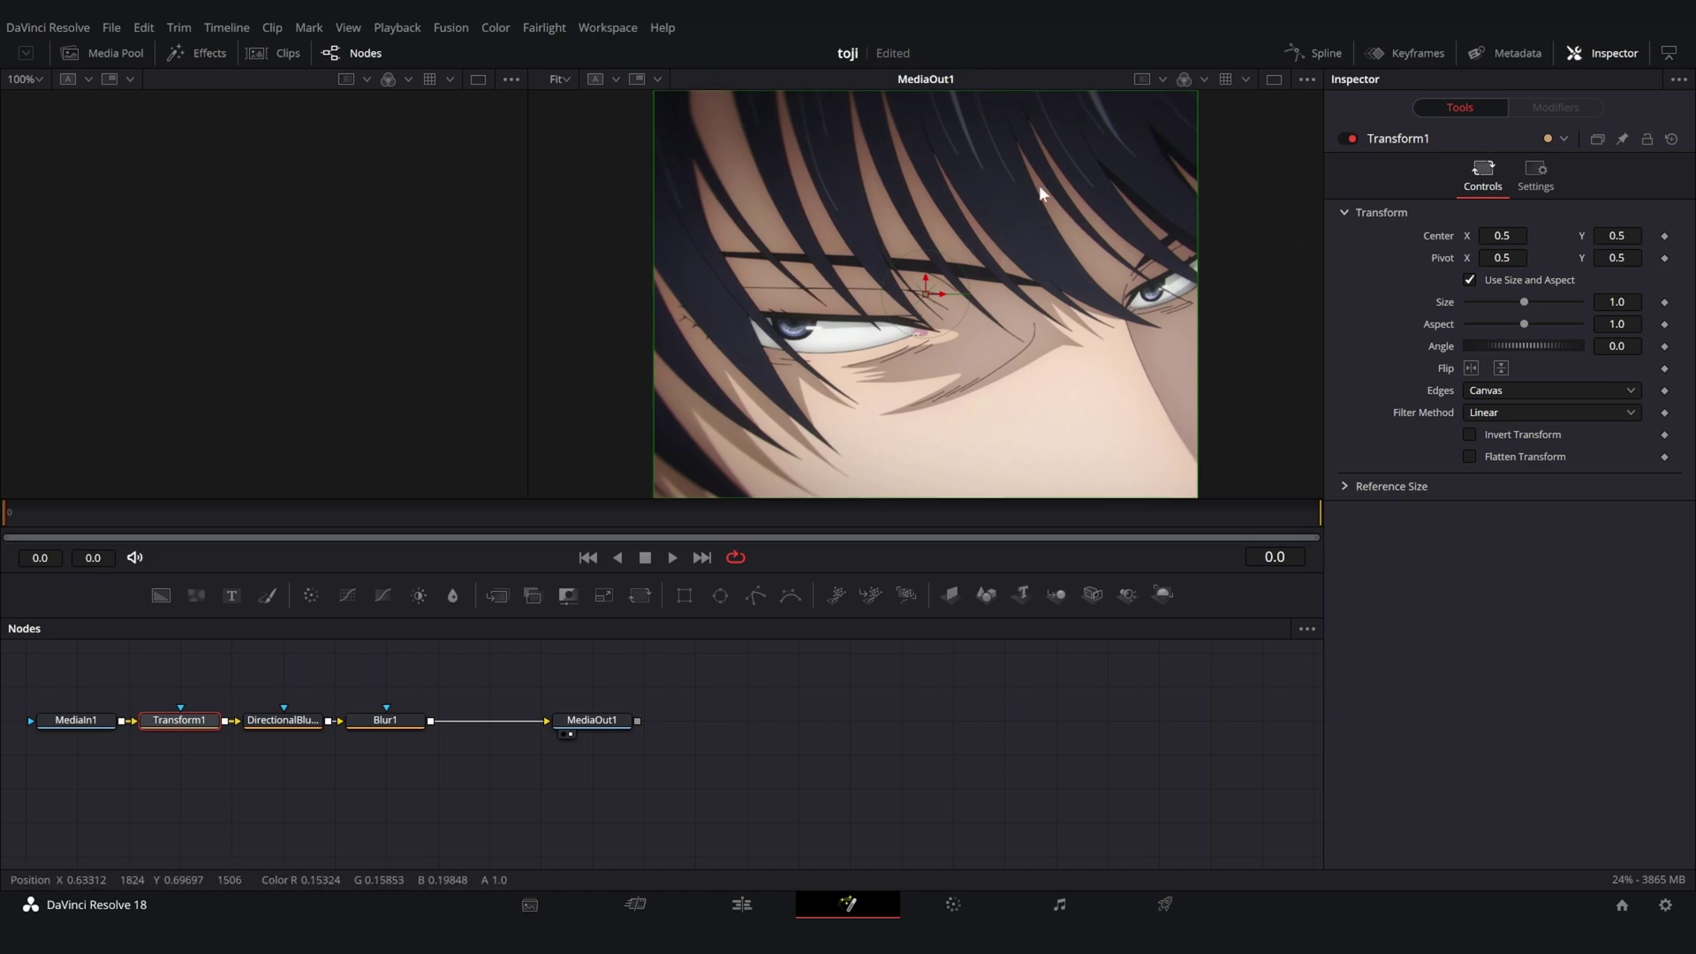
pyautogui.moveTo(1501, 235); pyautogui.dragTo(1632, 235)
pyautogui.scroll(-1, 1031, 289)
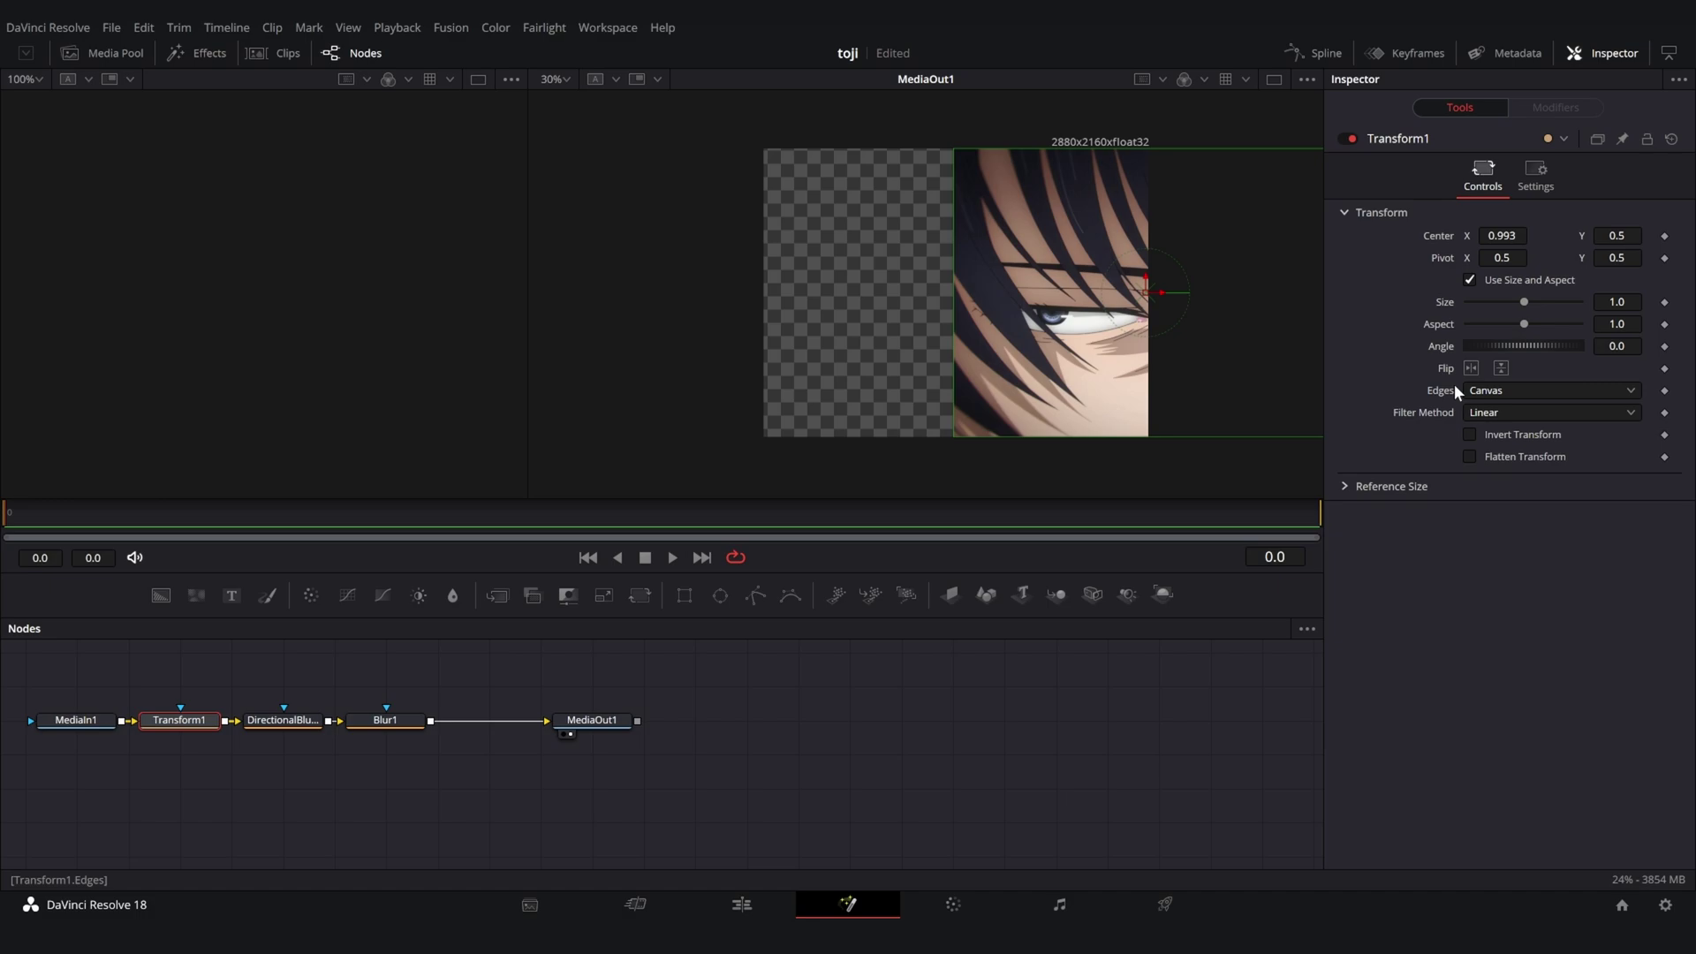
pyautogui.click(1503, 390)
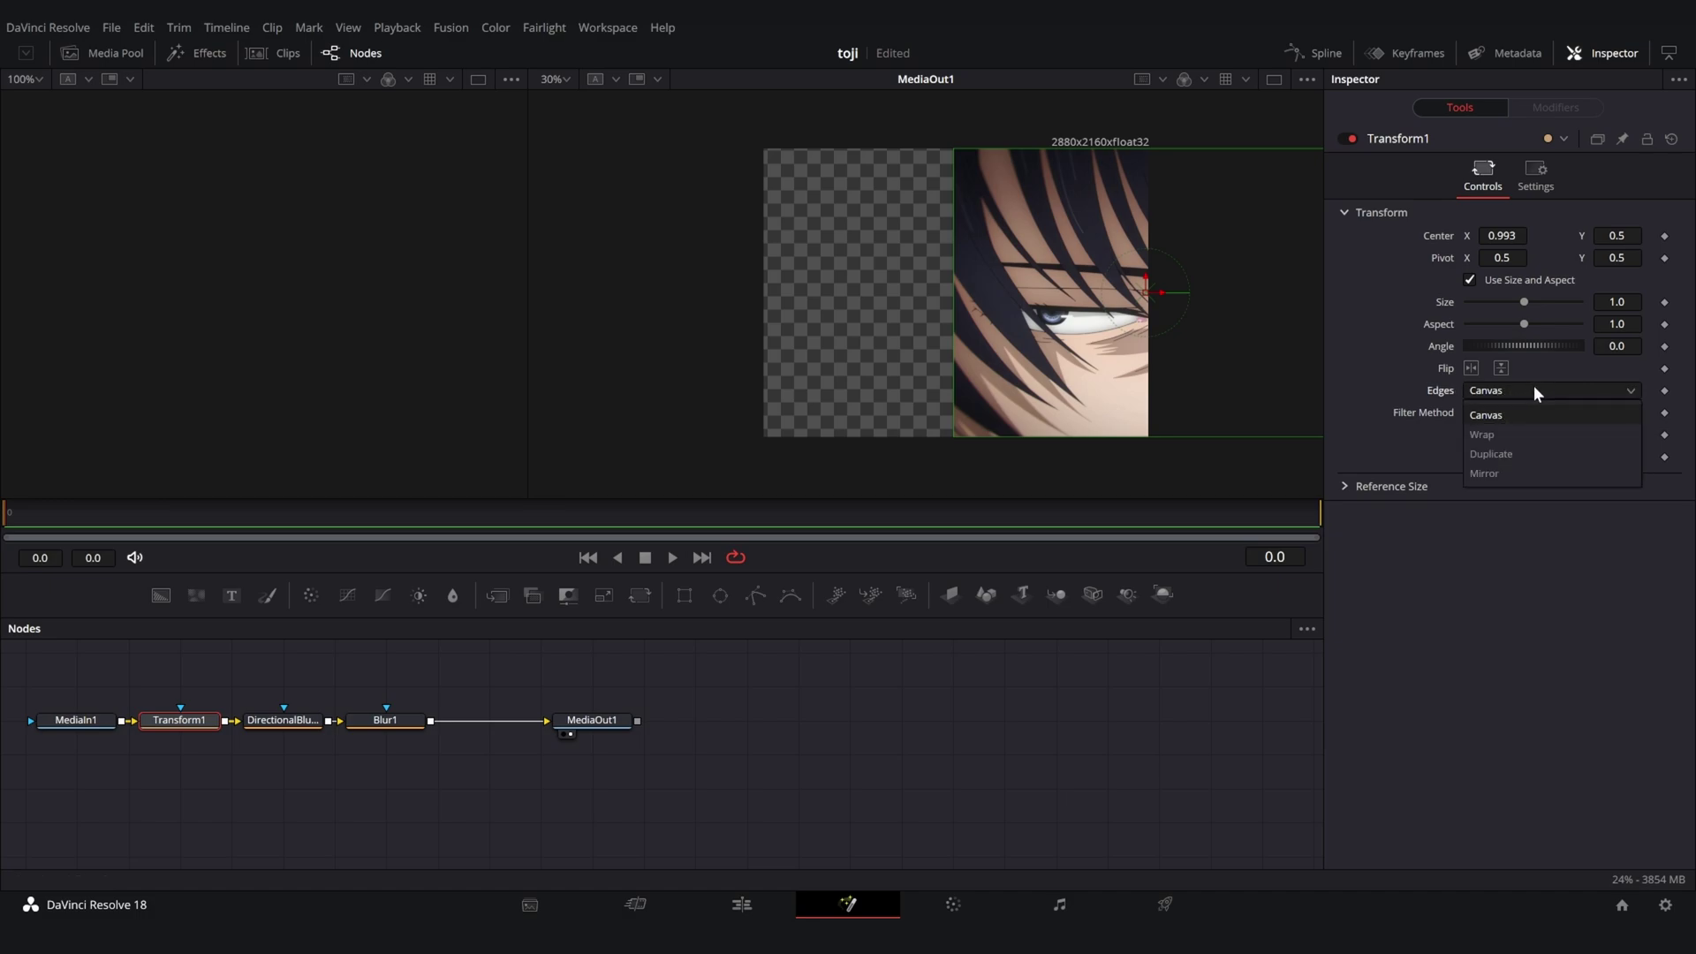
pyautogui.click(1501, 474)
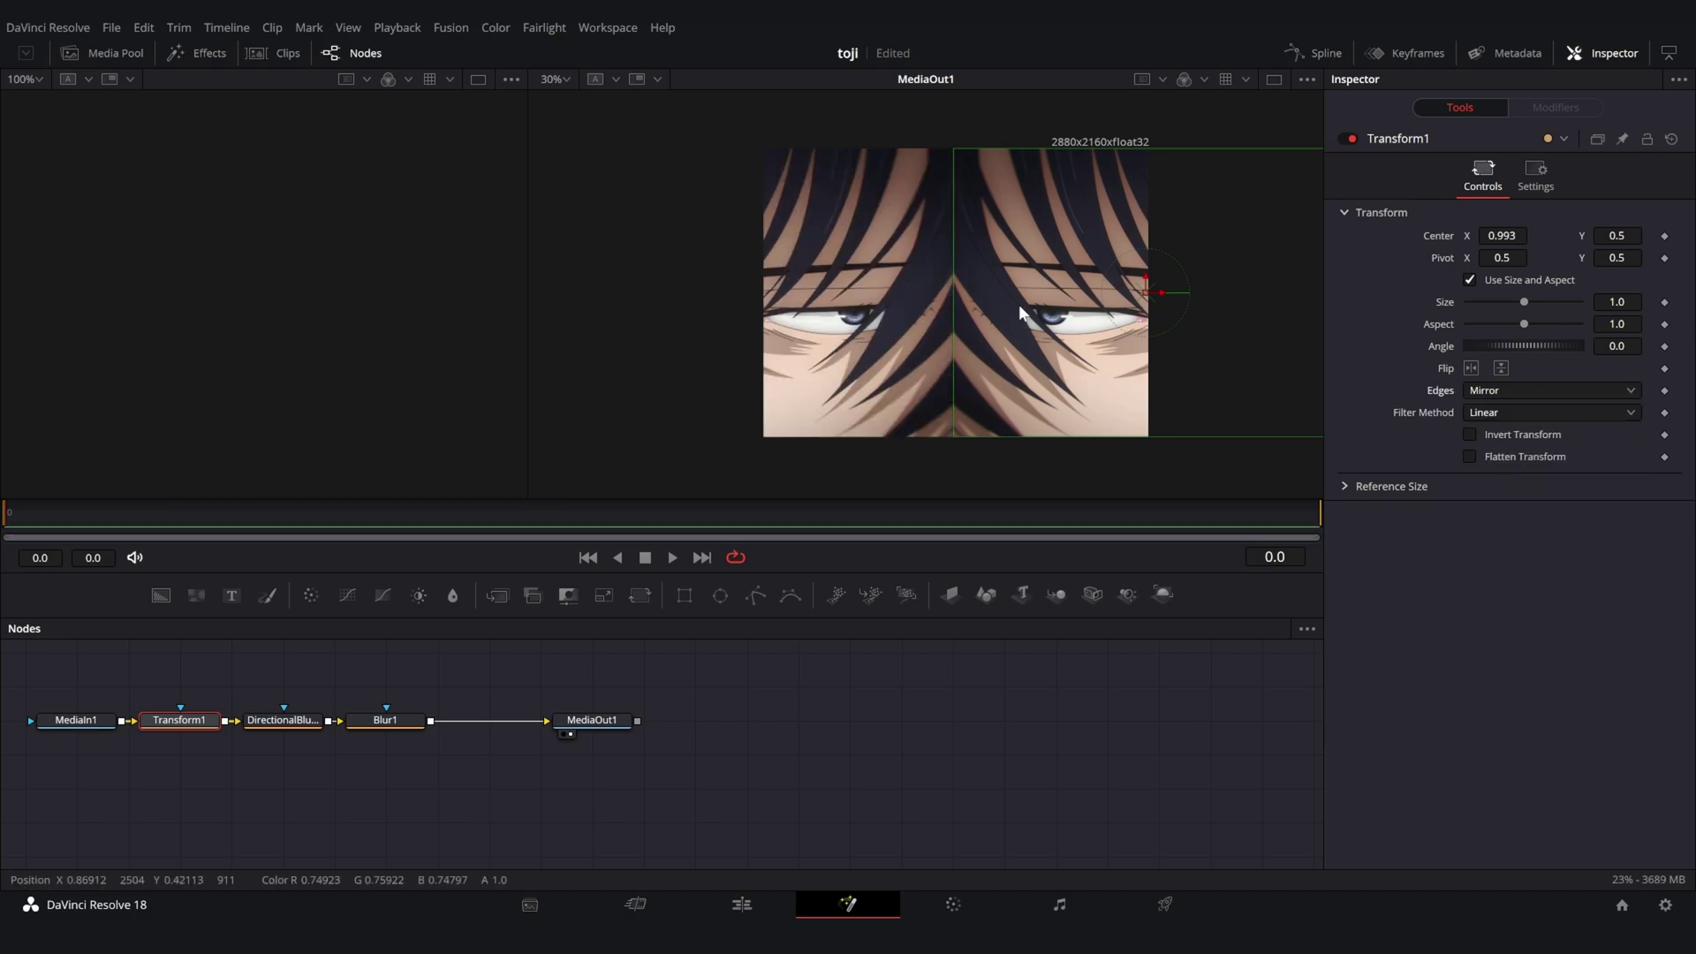
# Step: Raise the Directional Blur node's Length to about 0.1, trying a different angle and undoing that angle change
pyautogui.click(300, 721)
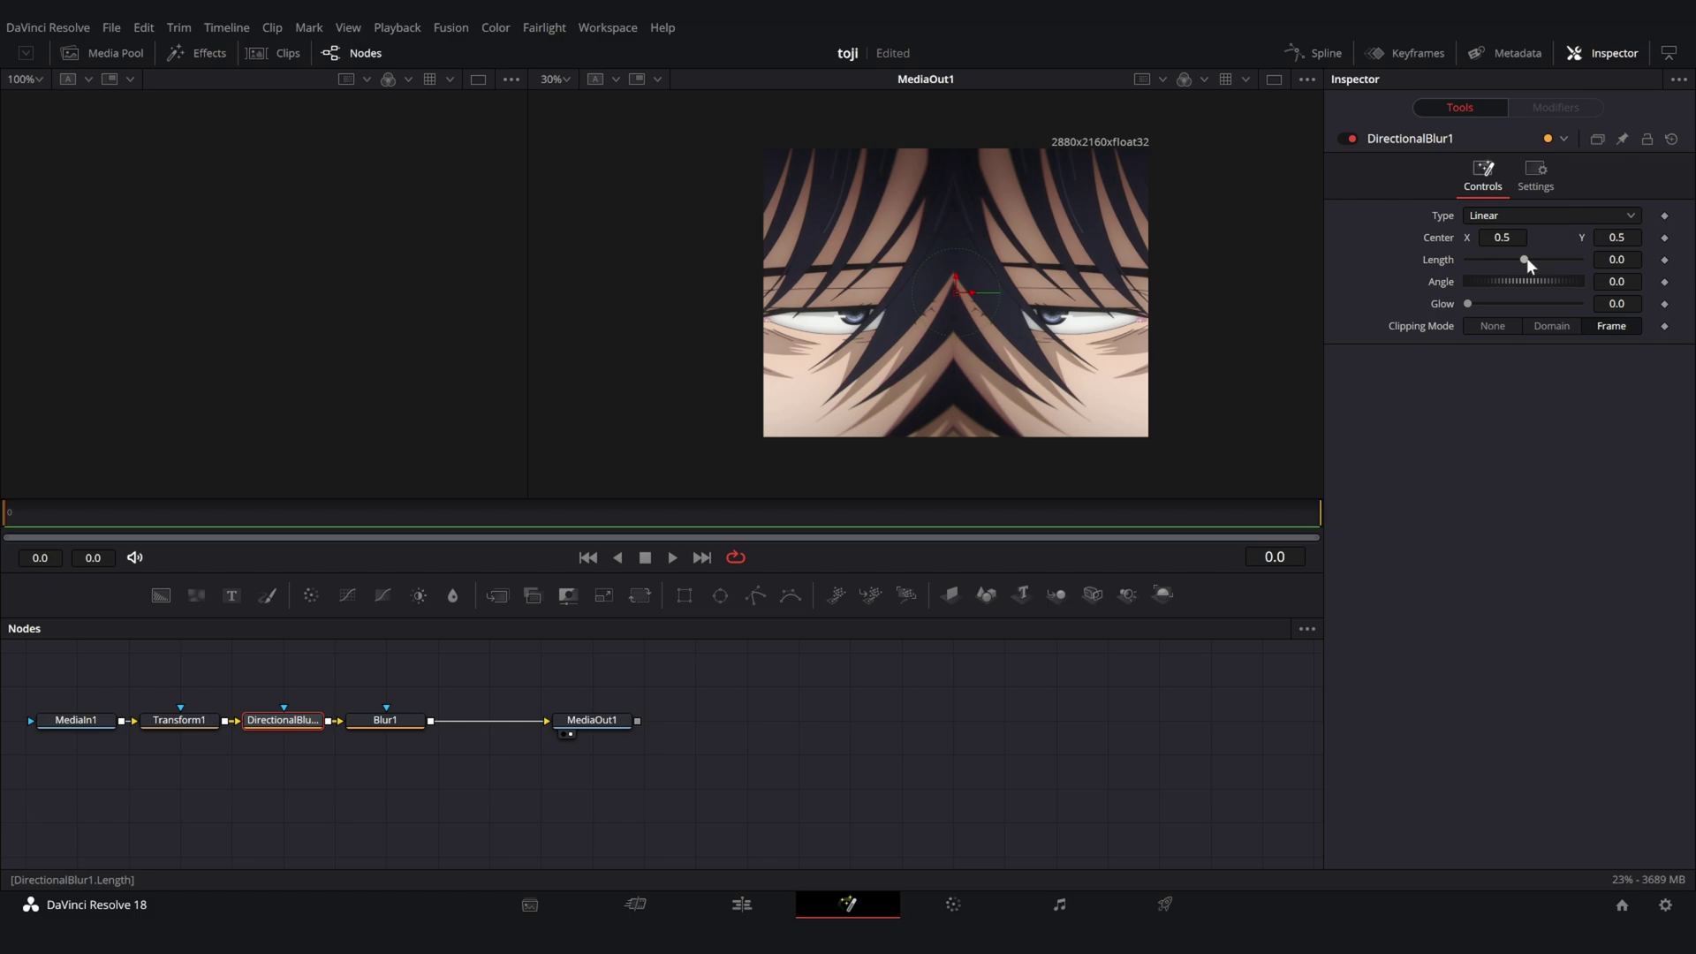
pyautogui.moveTo(1518, 257); pyautogui.dragTo(1582, 259)
pyautogui.click(1523, 267)
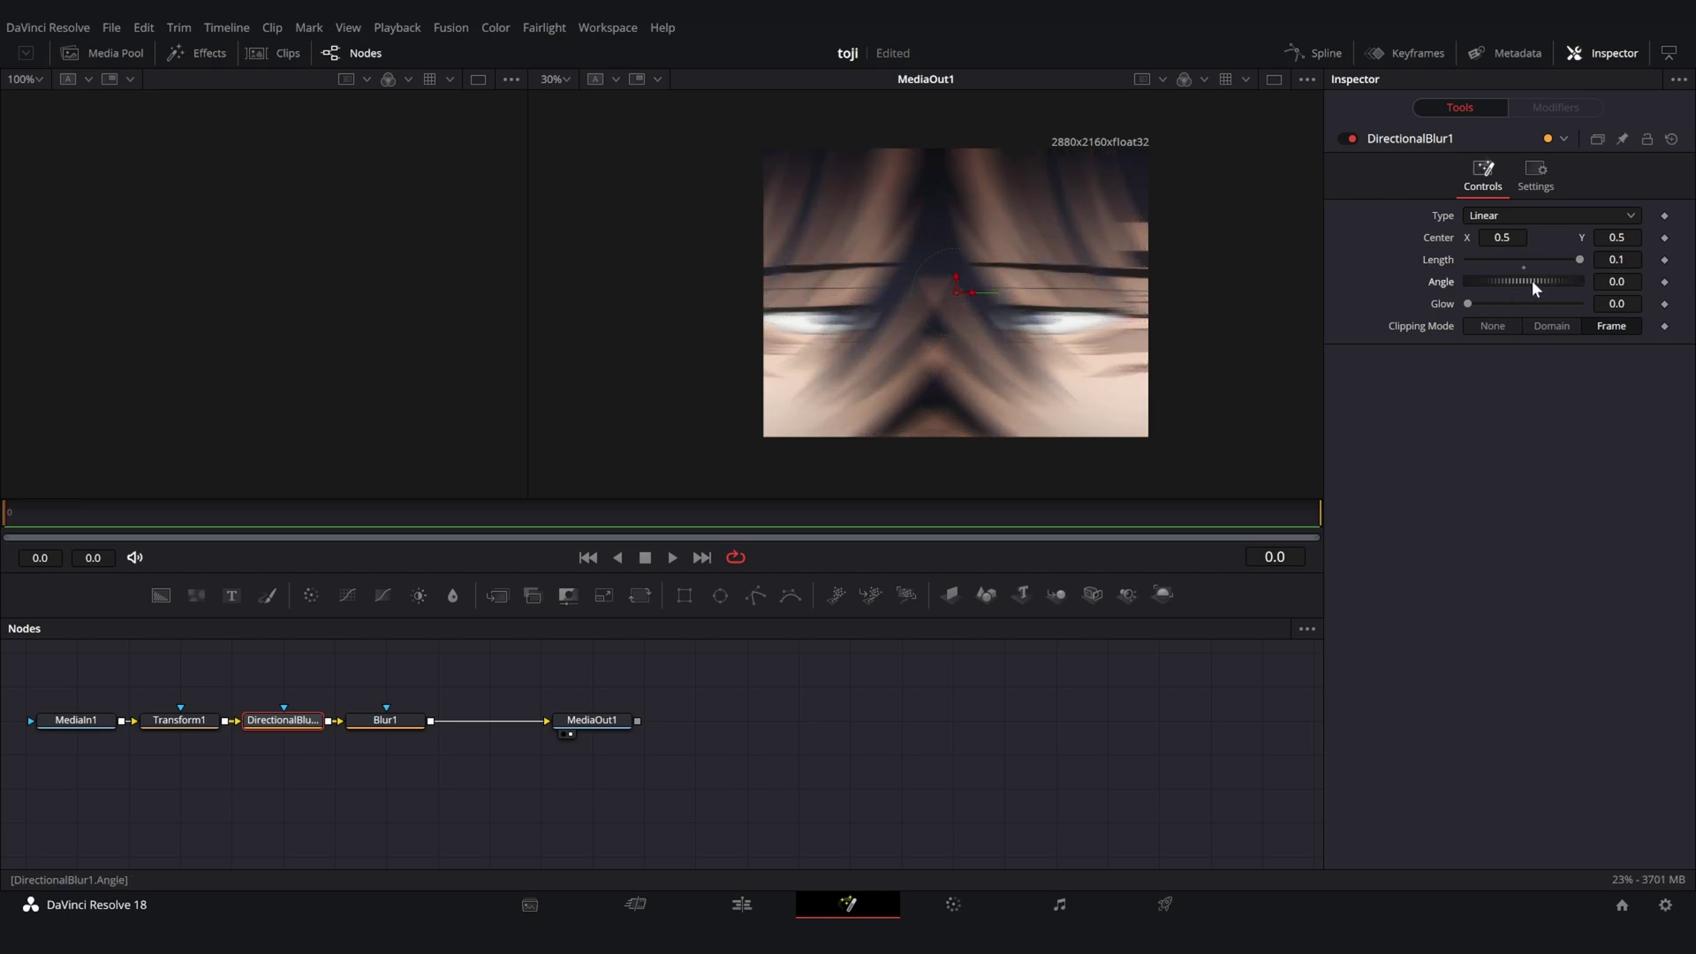
pyautogui.moveTo(1531, 279); pyautogui.dragTo(1499, 277)
pyautogui.hotkey('ctrl', 'z')
pyautogui.moveTo(1581, 257); pyautogui.dragTo(1656, 253)
# Step: Set the Blur node's Blur Size to about 10.2 to soften the hard streaks at the image edge
pyautogui.click(426, 713)
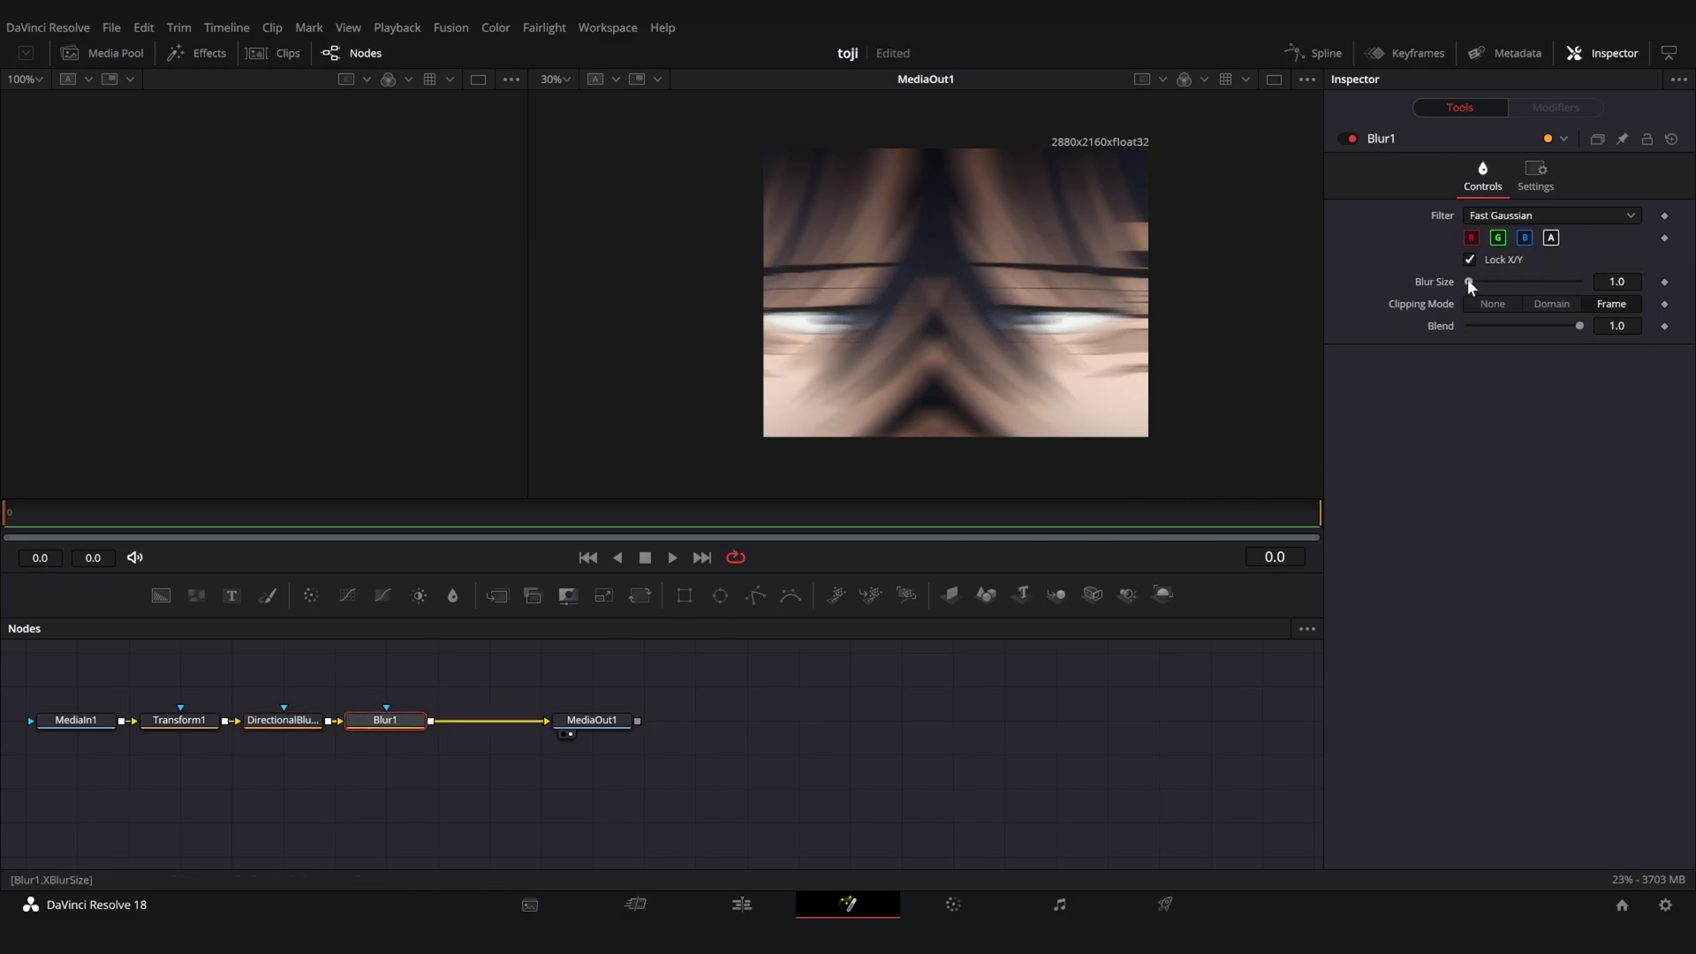
pyautogui.moveTo(1469, 281); pyautogui.dragTo(1462, 279)
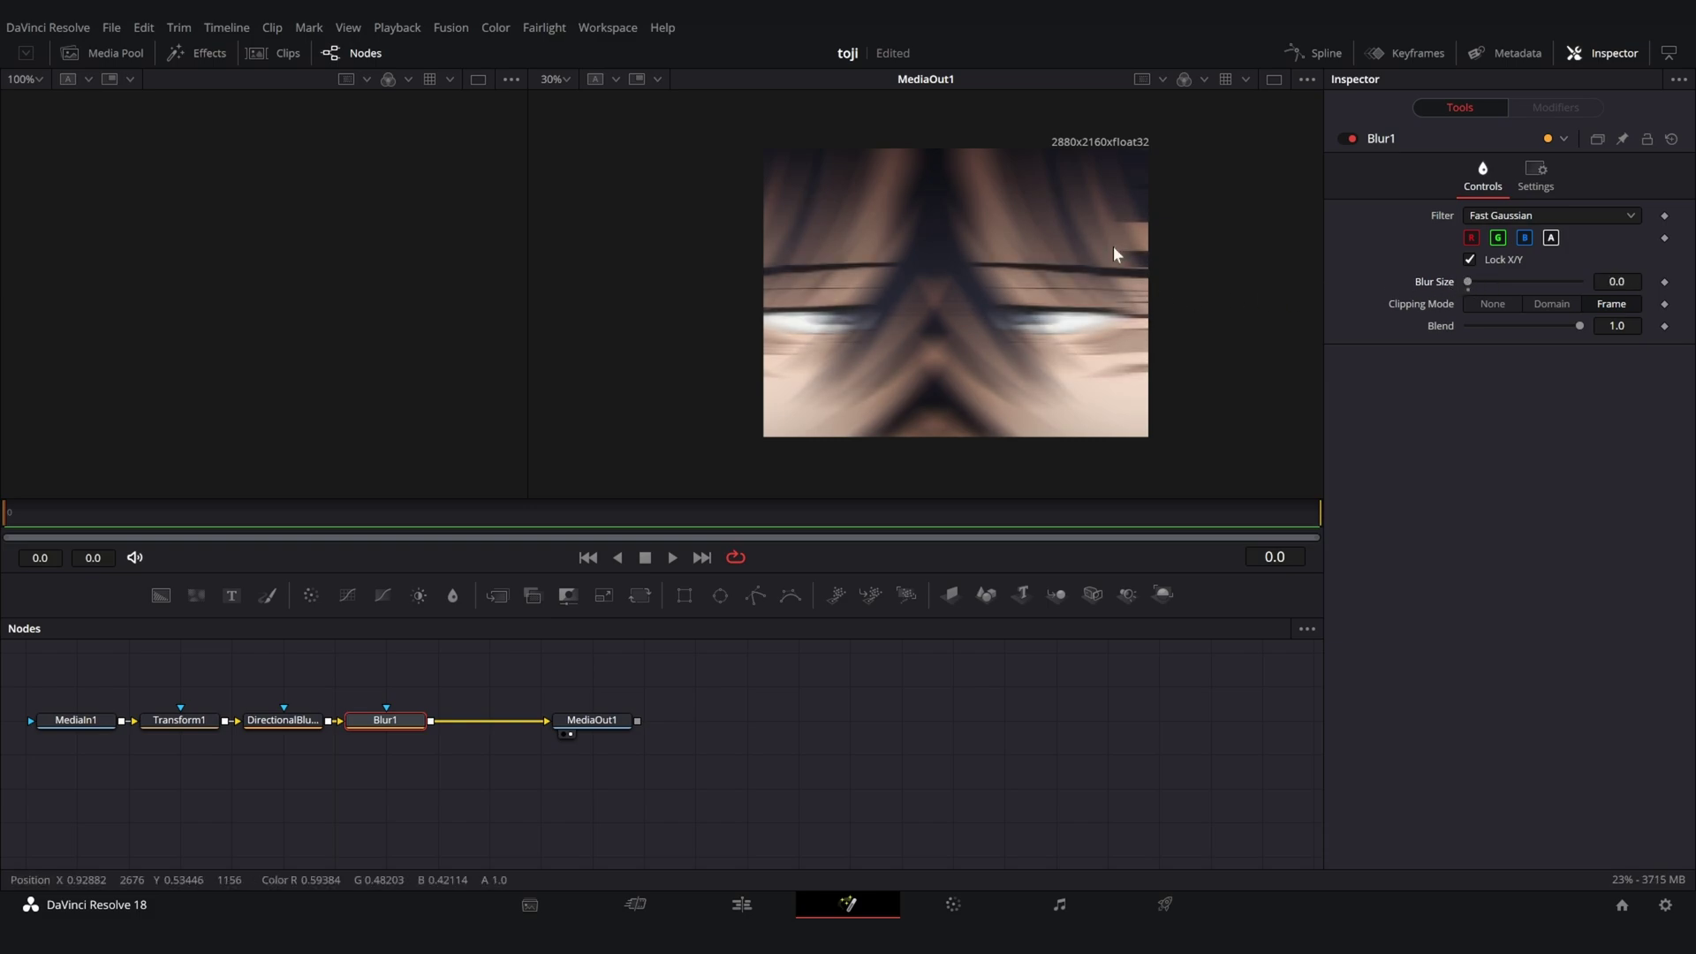
pyautogui.scroll(6, 1158, 275)
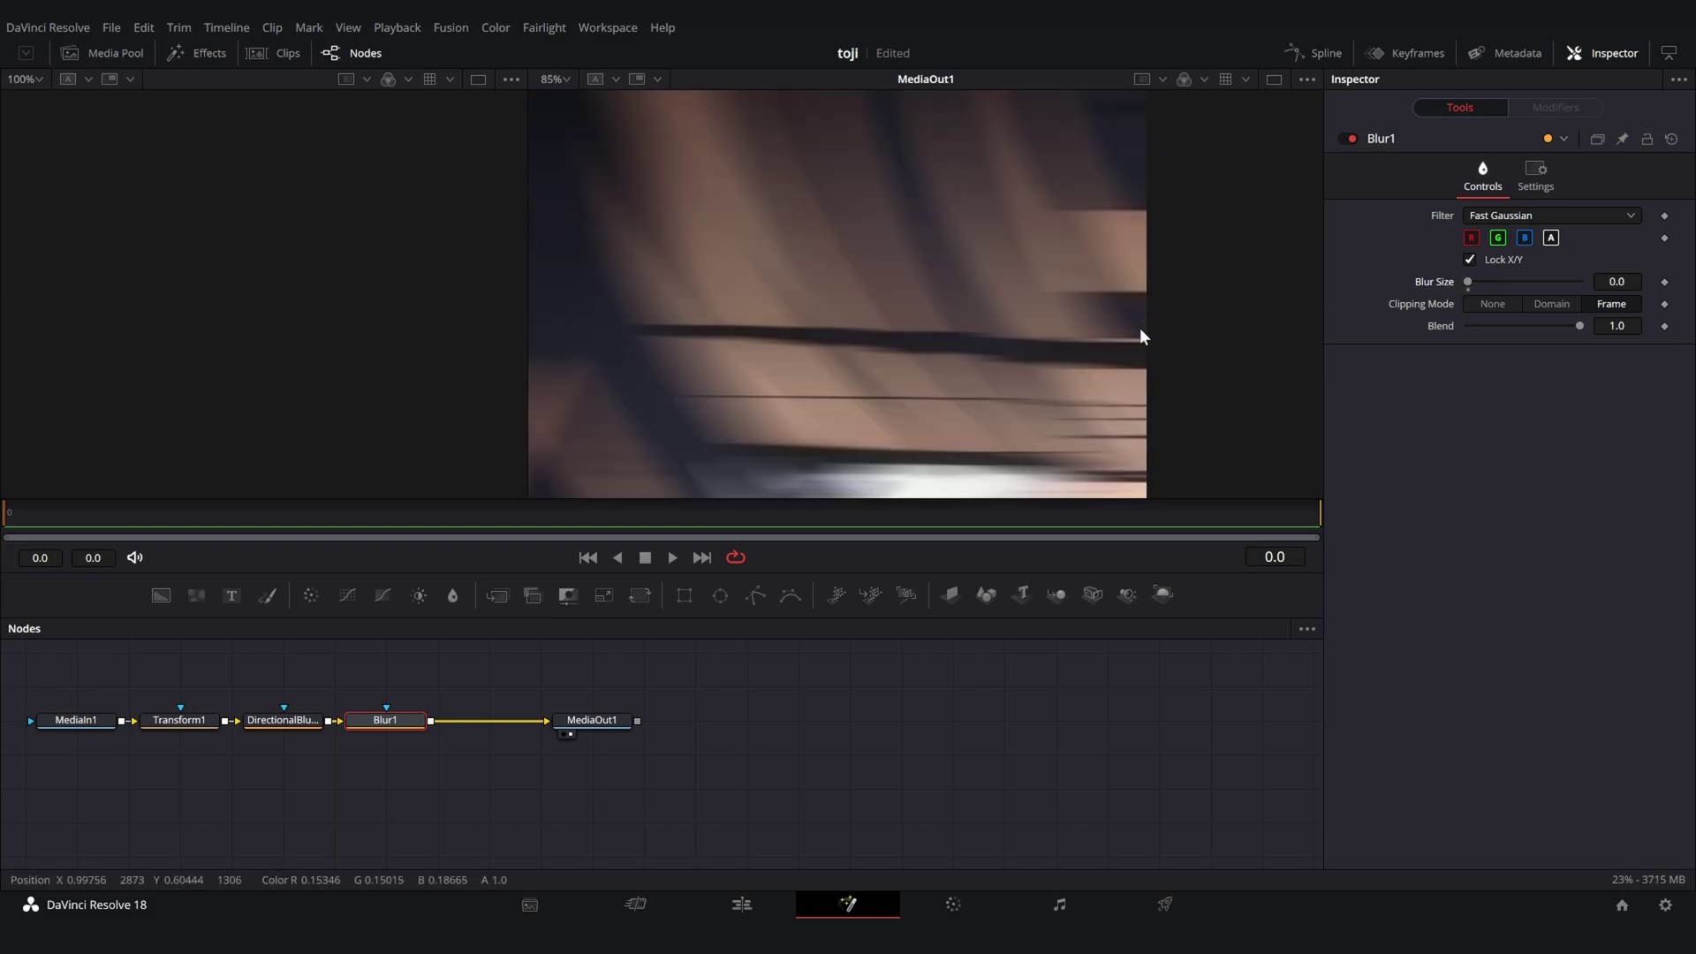
pyautogui.scroll(-5, 1140, 334)
pyautogui.moveTo(1467, 281); pyautogui.dragTo(1479, 284)
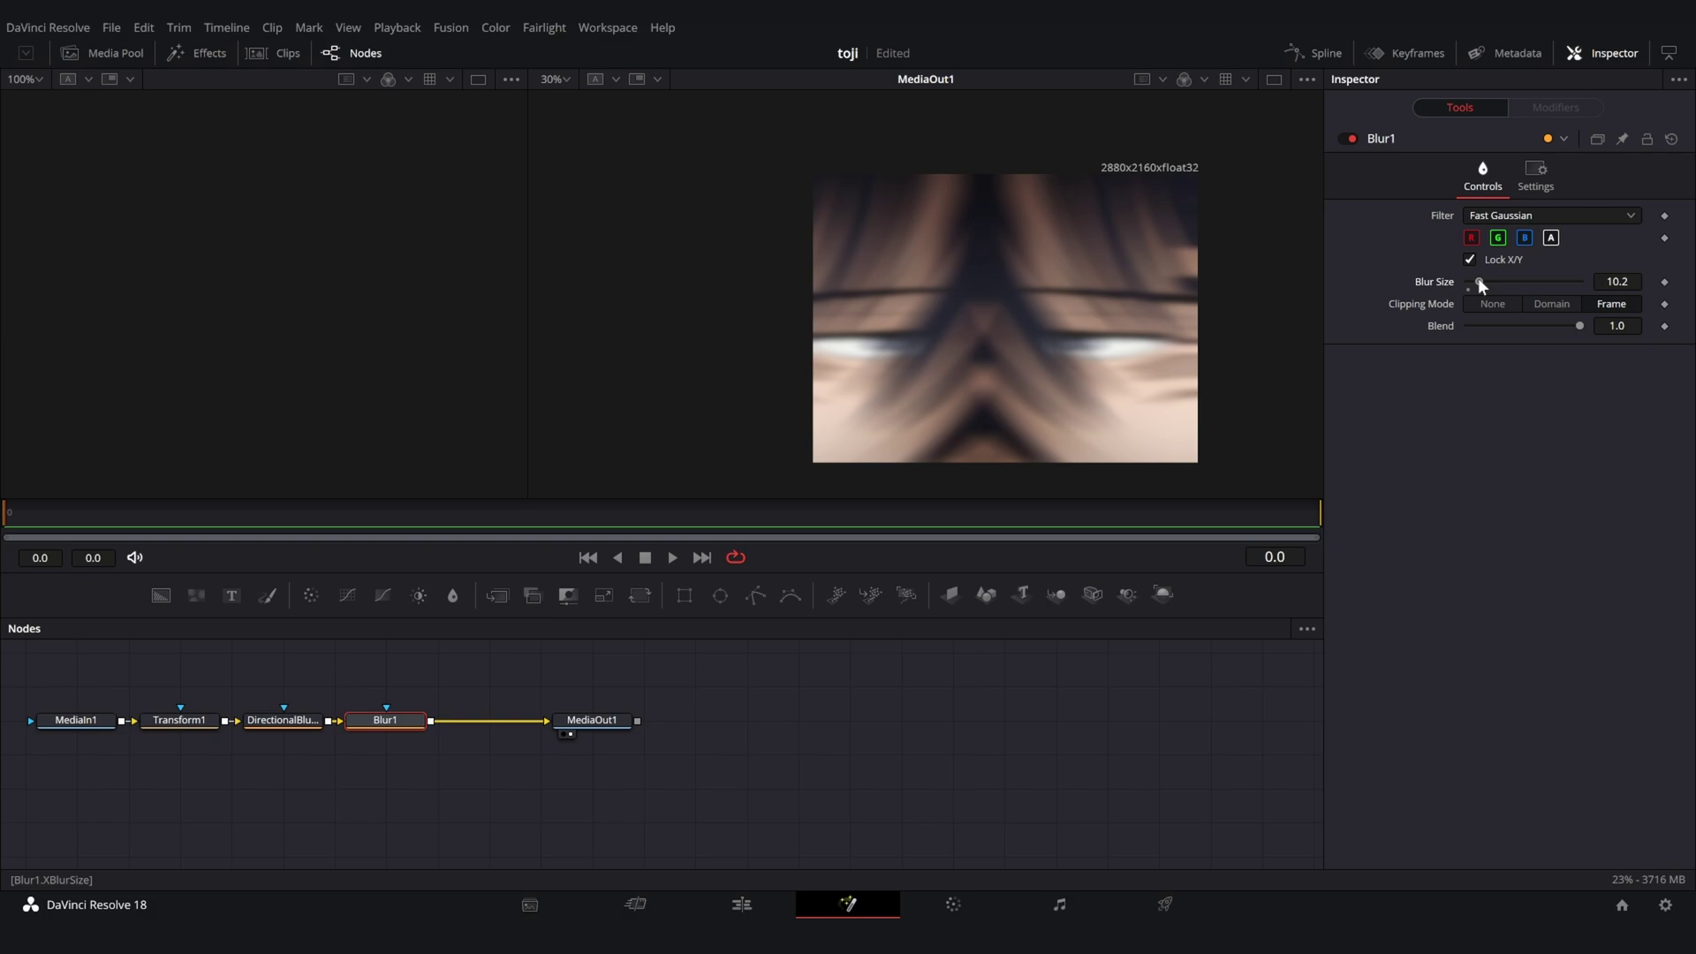
# Step: Return to the Edit page, view the blurred frame at 01:00:18:05 and deselect the adjustment clip
pyautogui.click(742, 903)
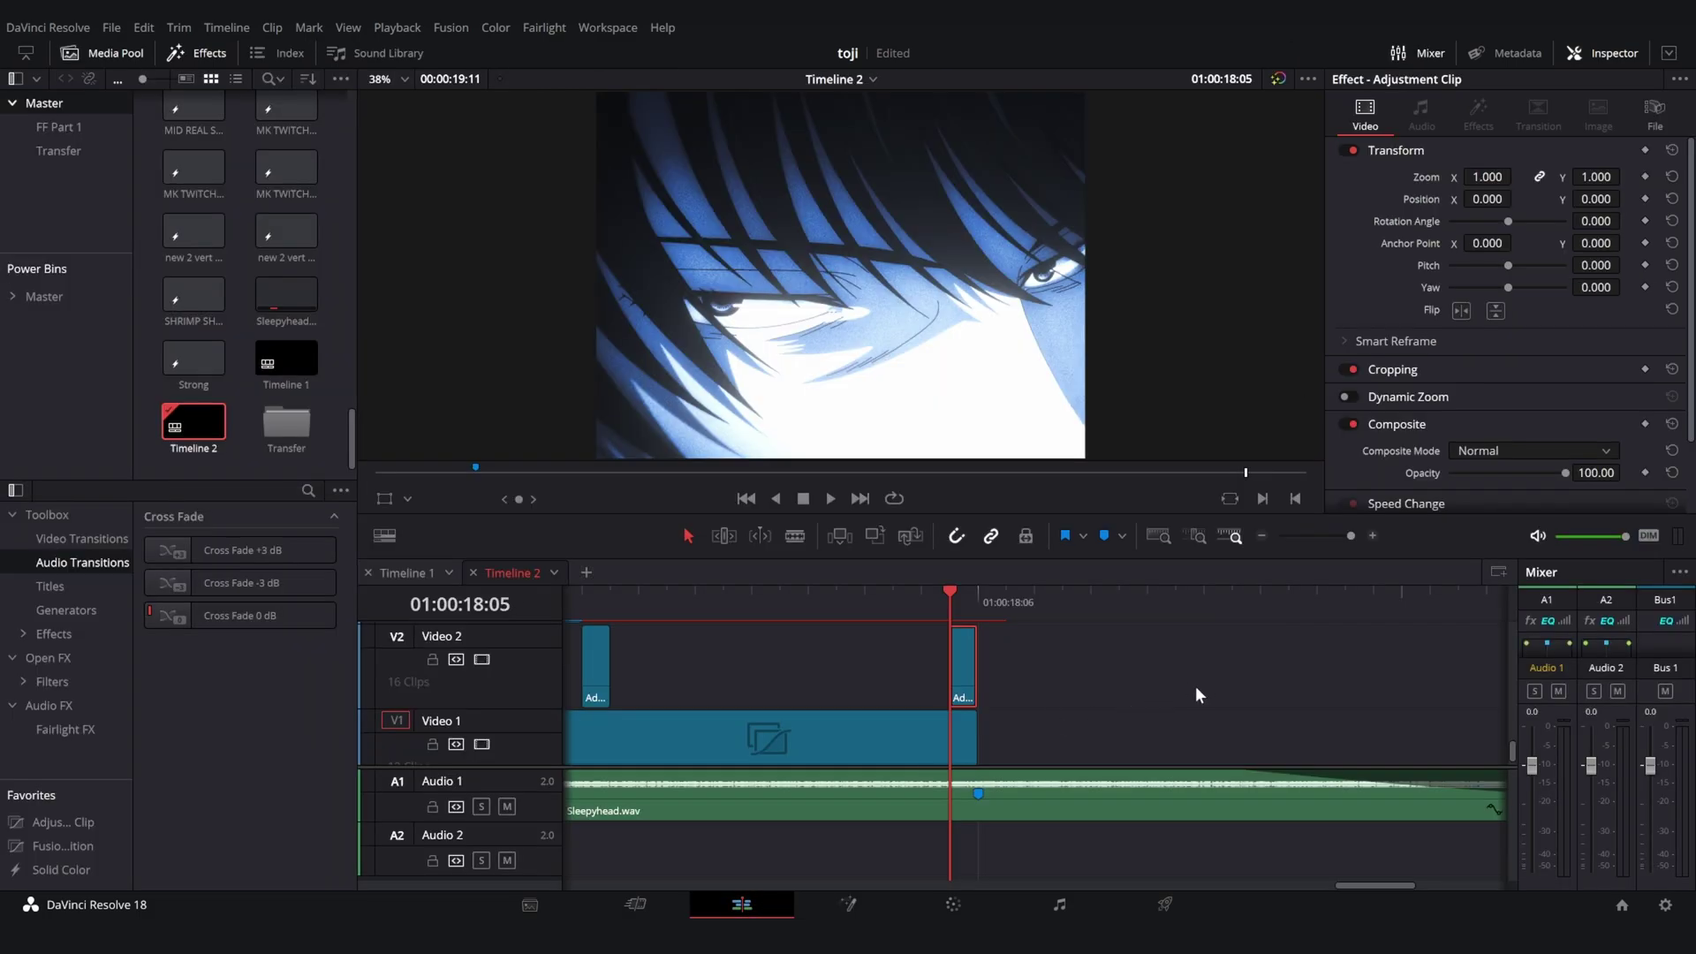
pyautogui.moveTo(1088, 688); pyautogui.dragTo(863, 721)
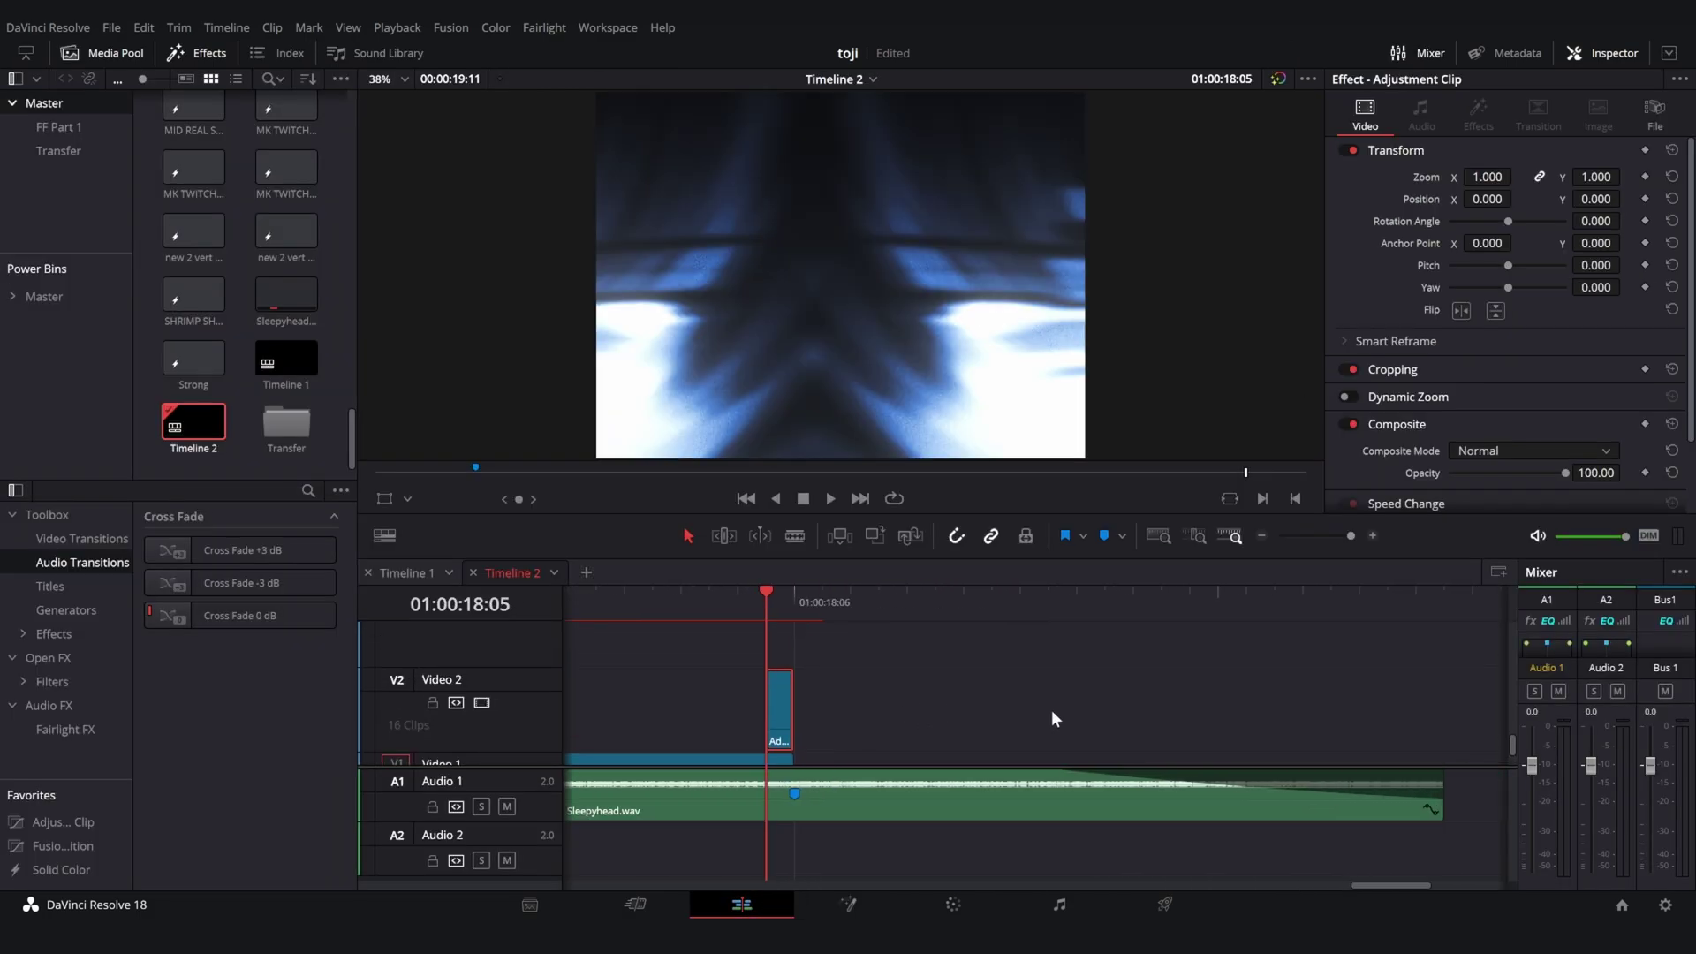
pyautogui.click(979, 711)
pyautogui.moveTo(1027, 718); pyautogui.dragTo(1079, 673)
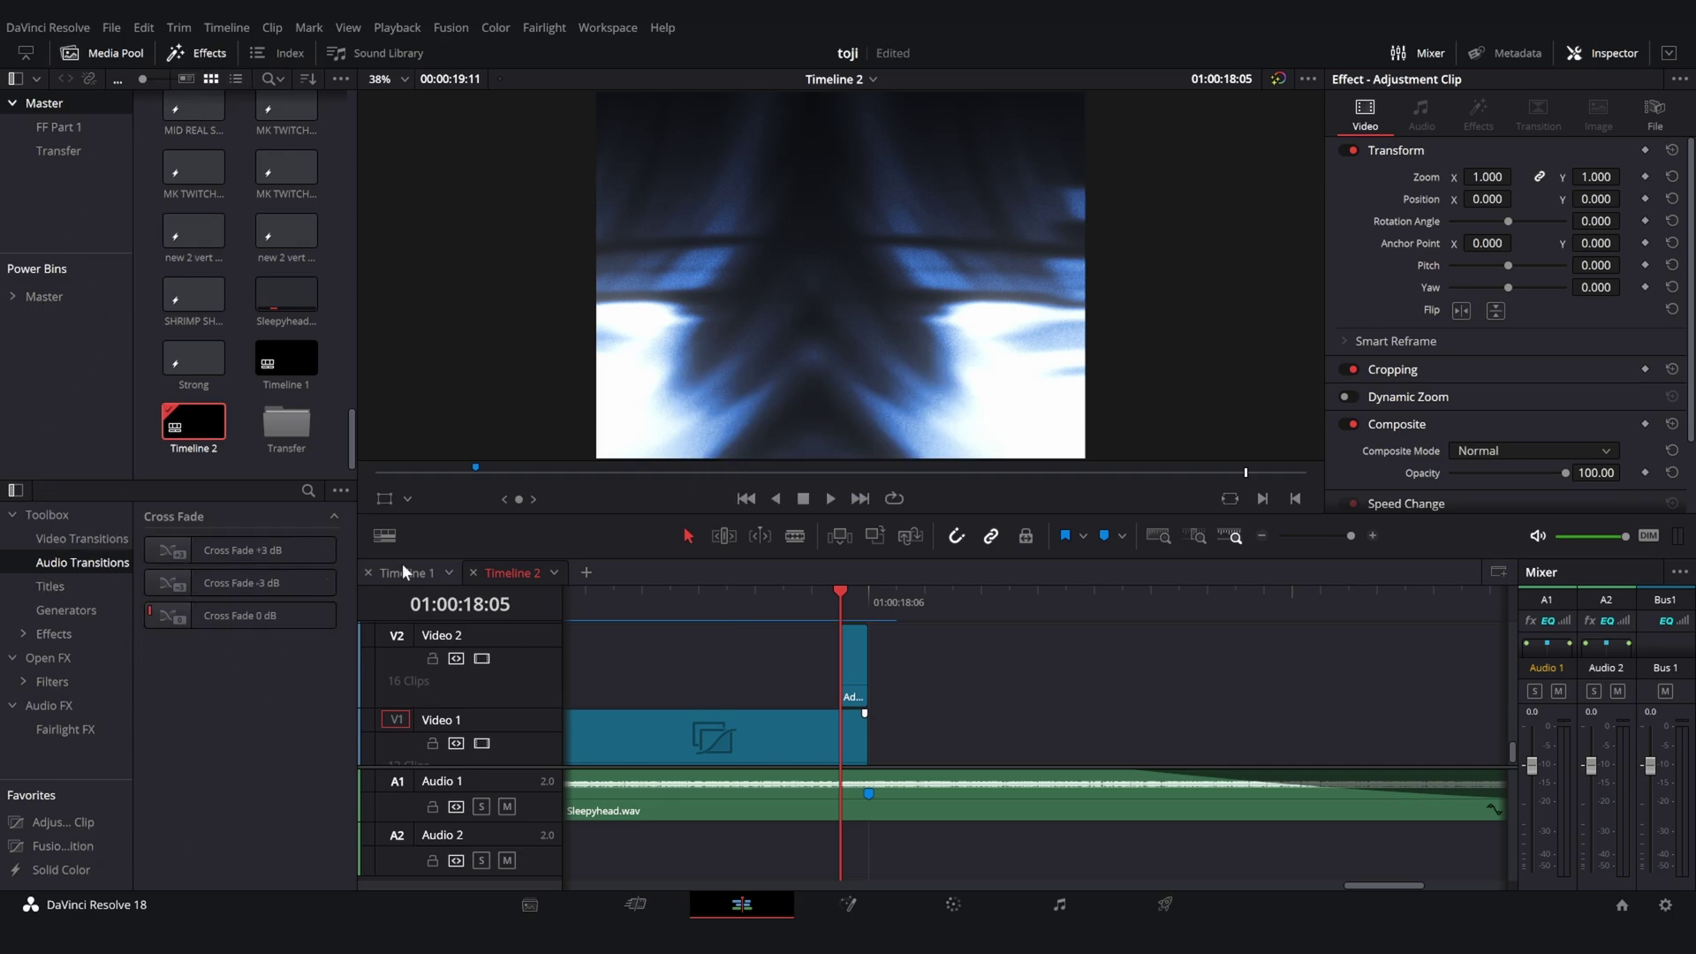
# Step: Search the effects for "solid" and place a Solid Color generator on Video 2 directly after the adjustment clip
pyautogui.click(306, 490)
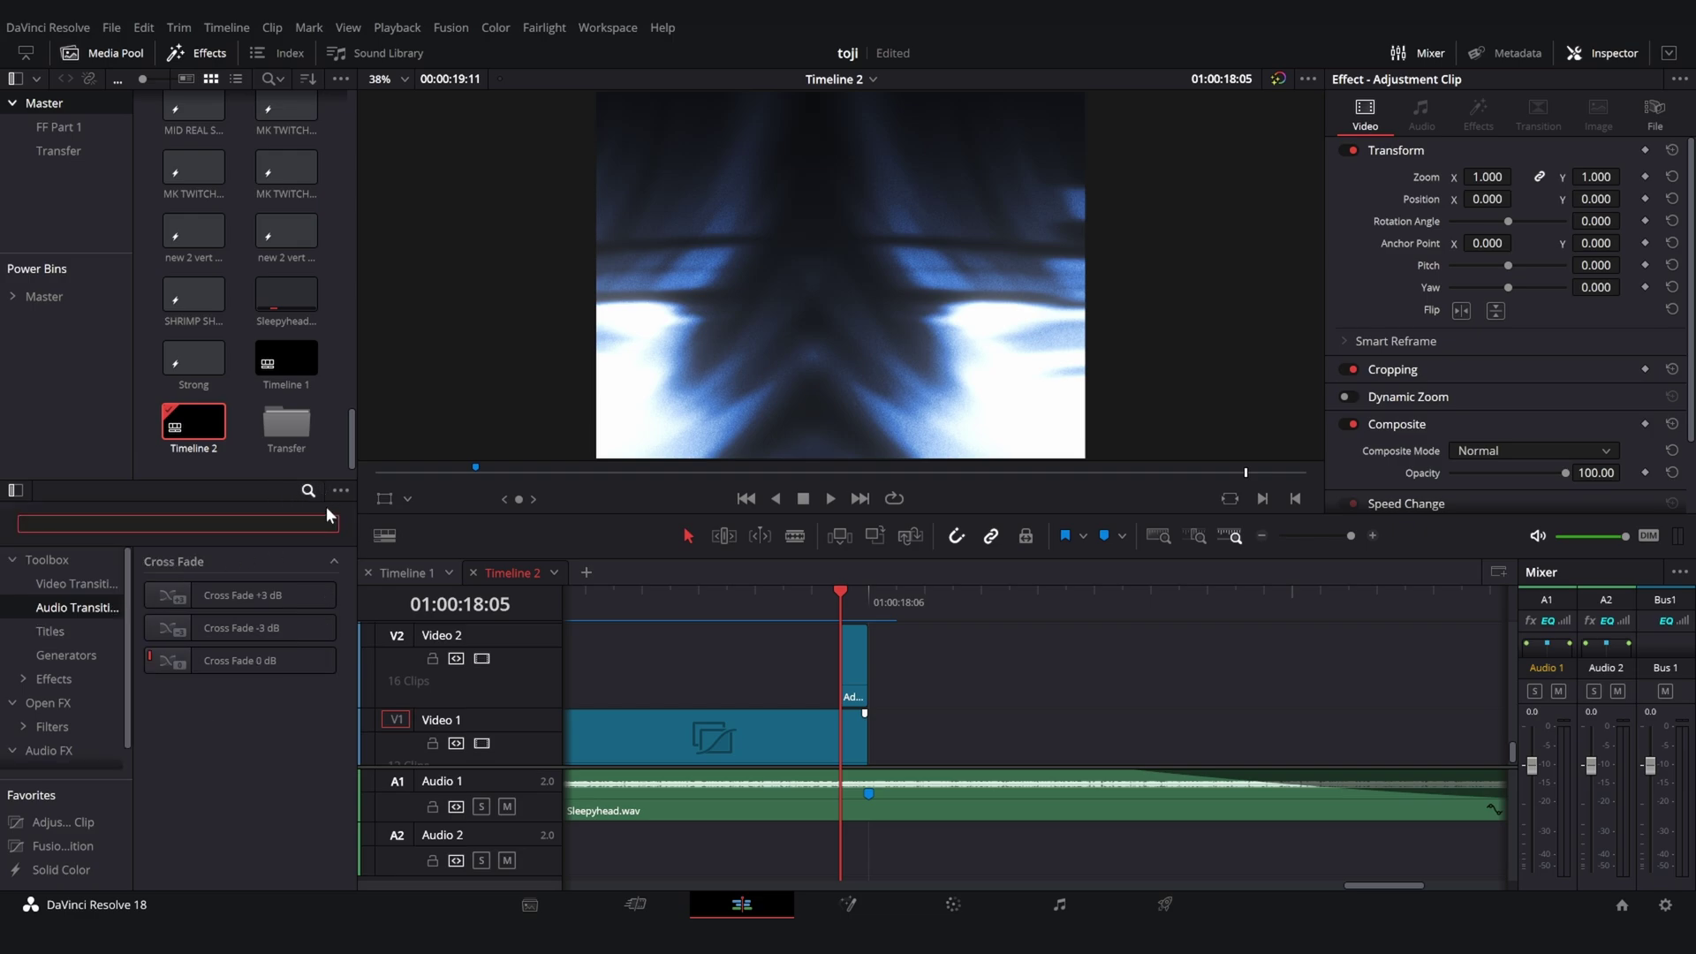
pyautogui.click(42, 559)
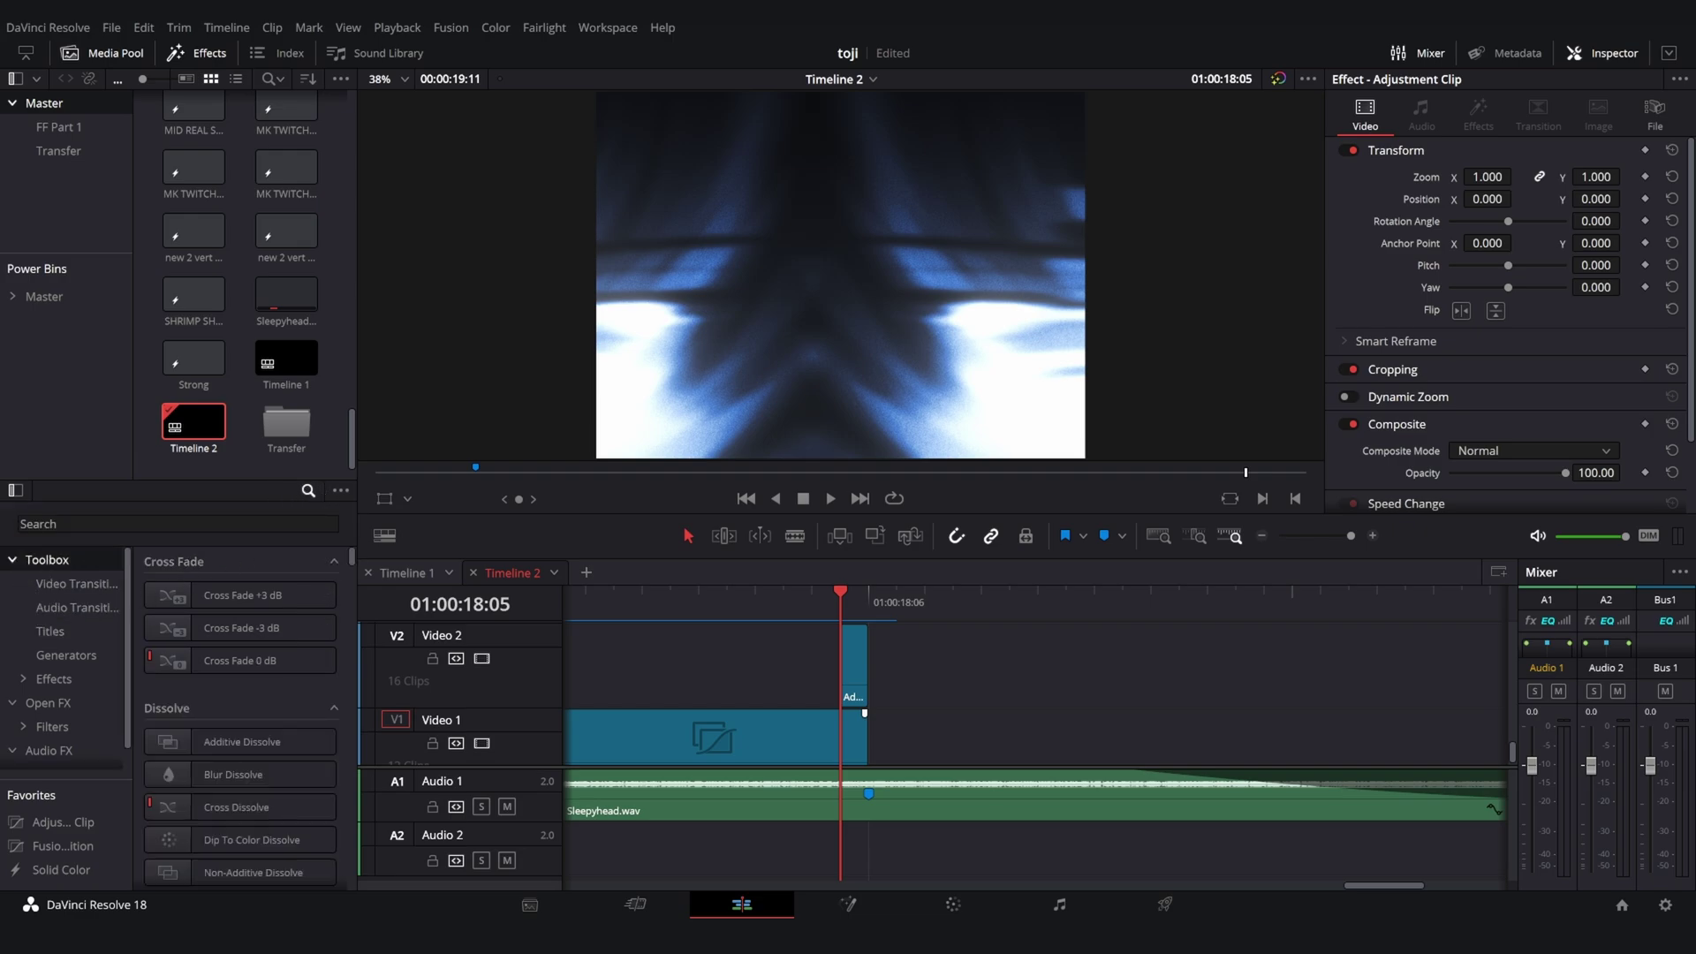
pyautogui.click(167, 523)
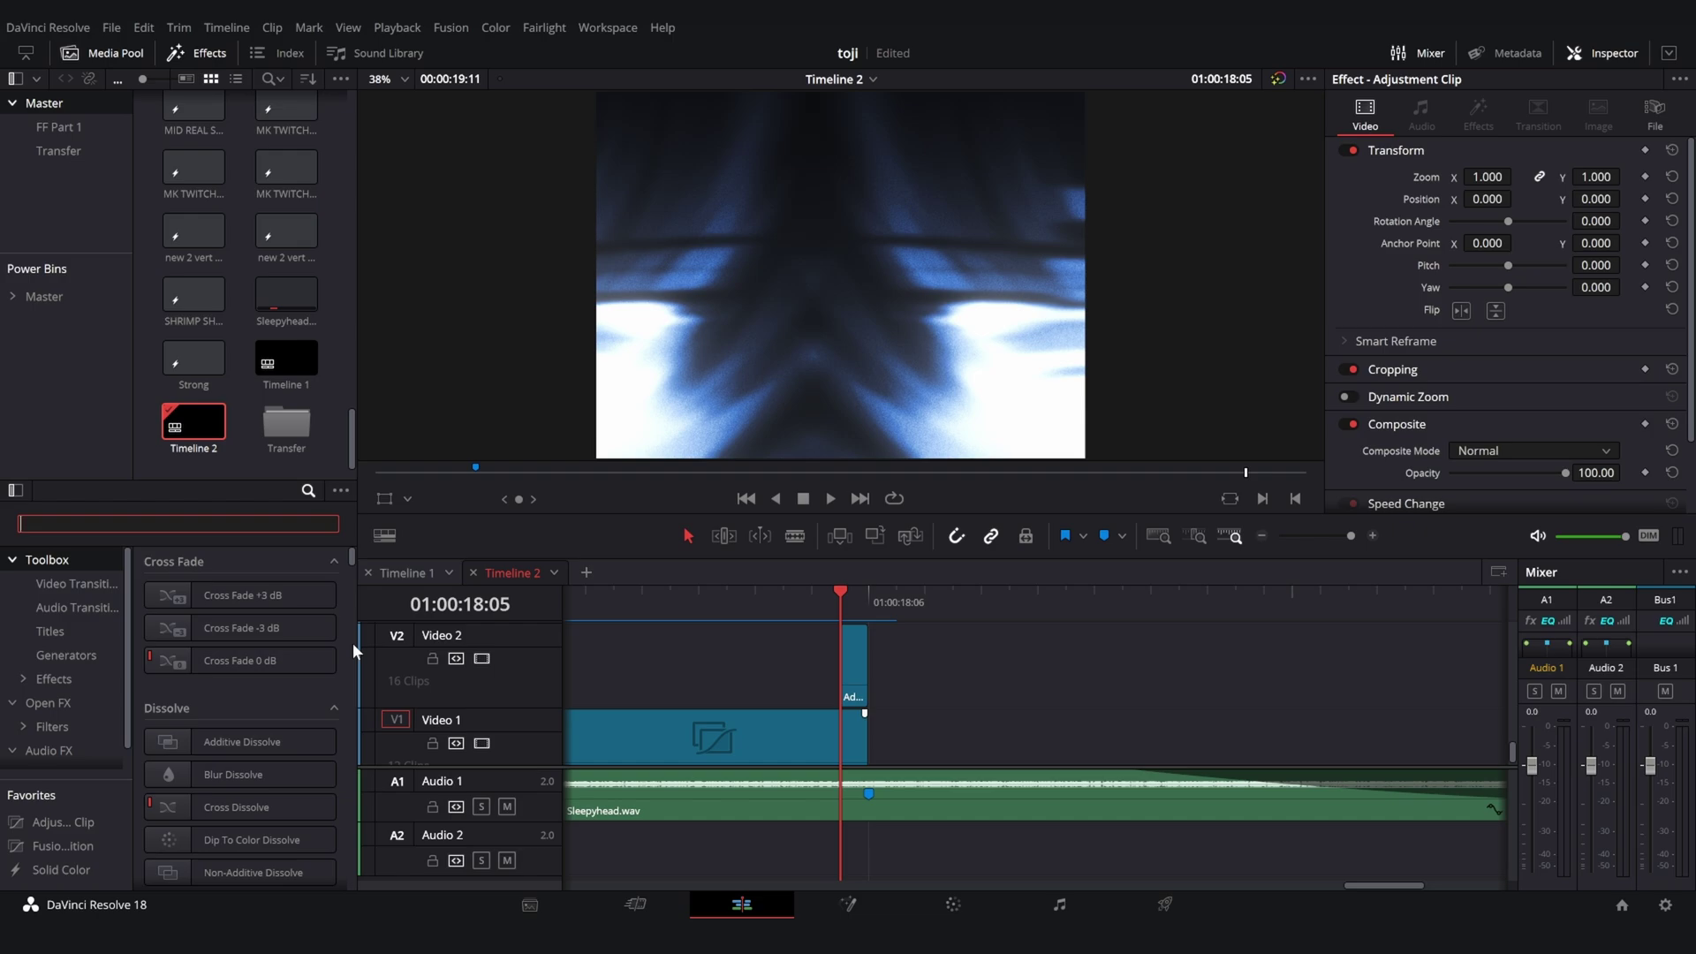
pyautogui.write('solid')
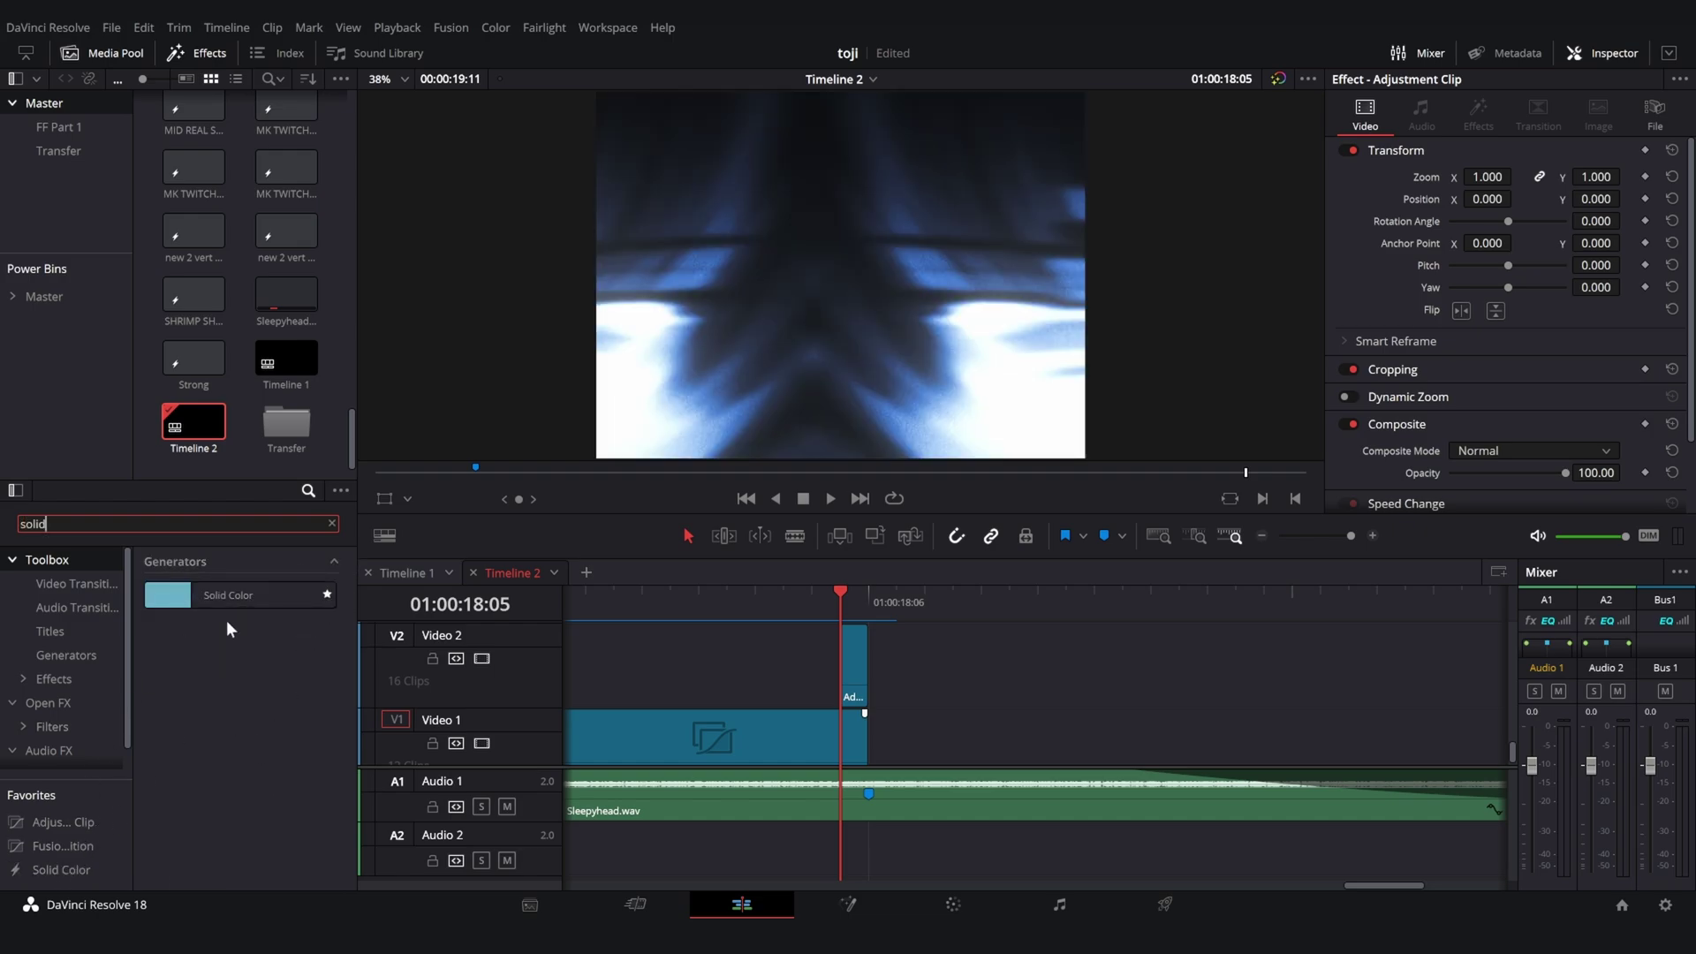
pyautogui.click(248, 597)
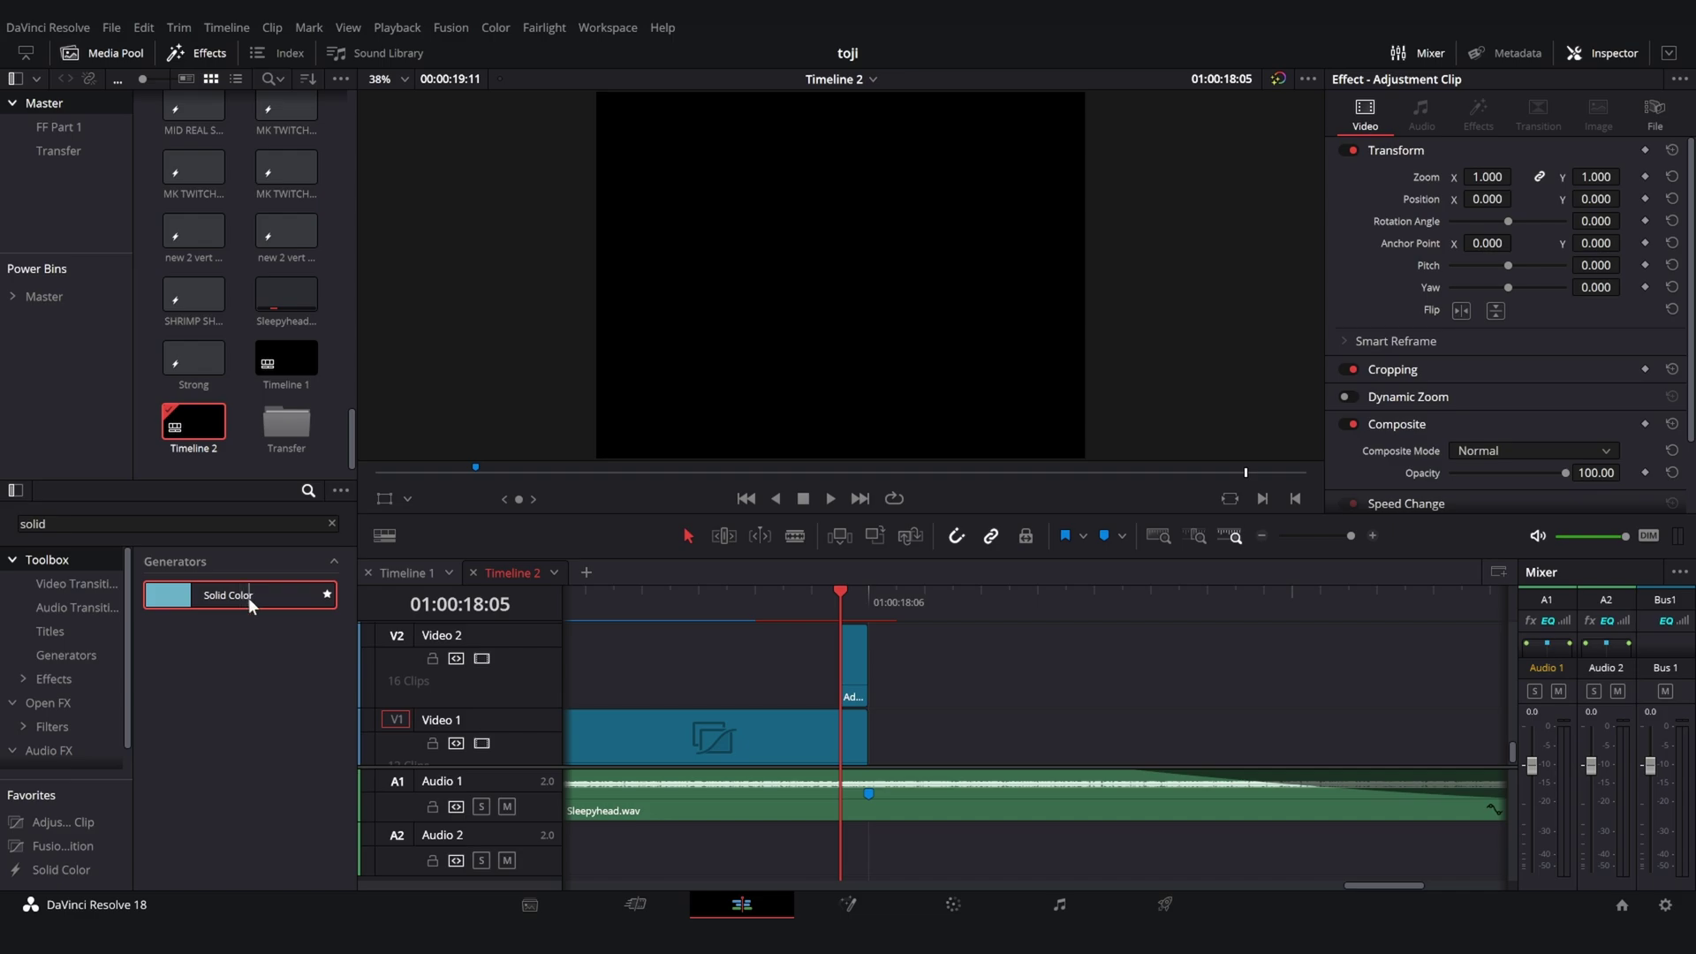
pyautogui.moveTo(245, 597); pyautogui.dragTo(871, 606)
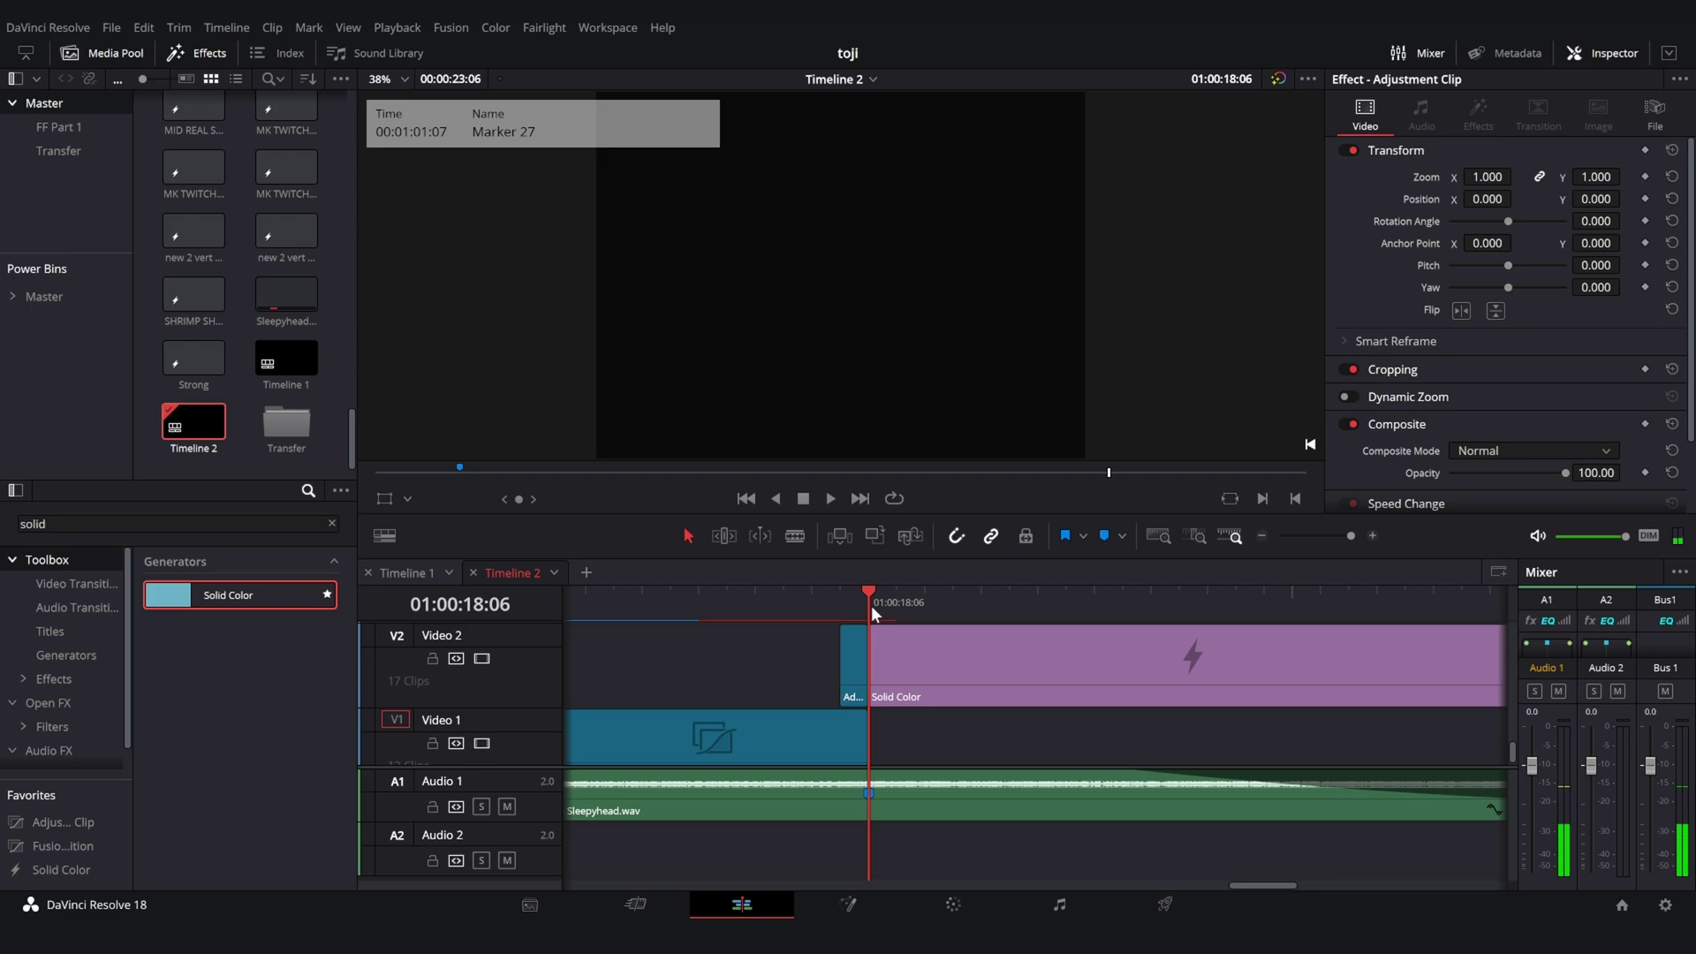
# Step: Split the Solid Color clip at 01:00:18:07 and delete the rest, keeping only its first frame
pyautogui.click(892, 604)
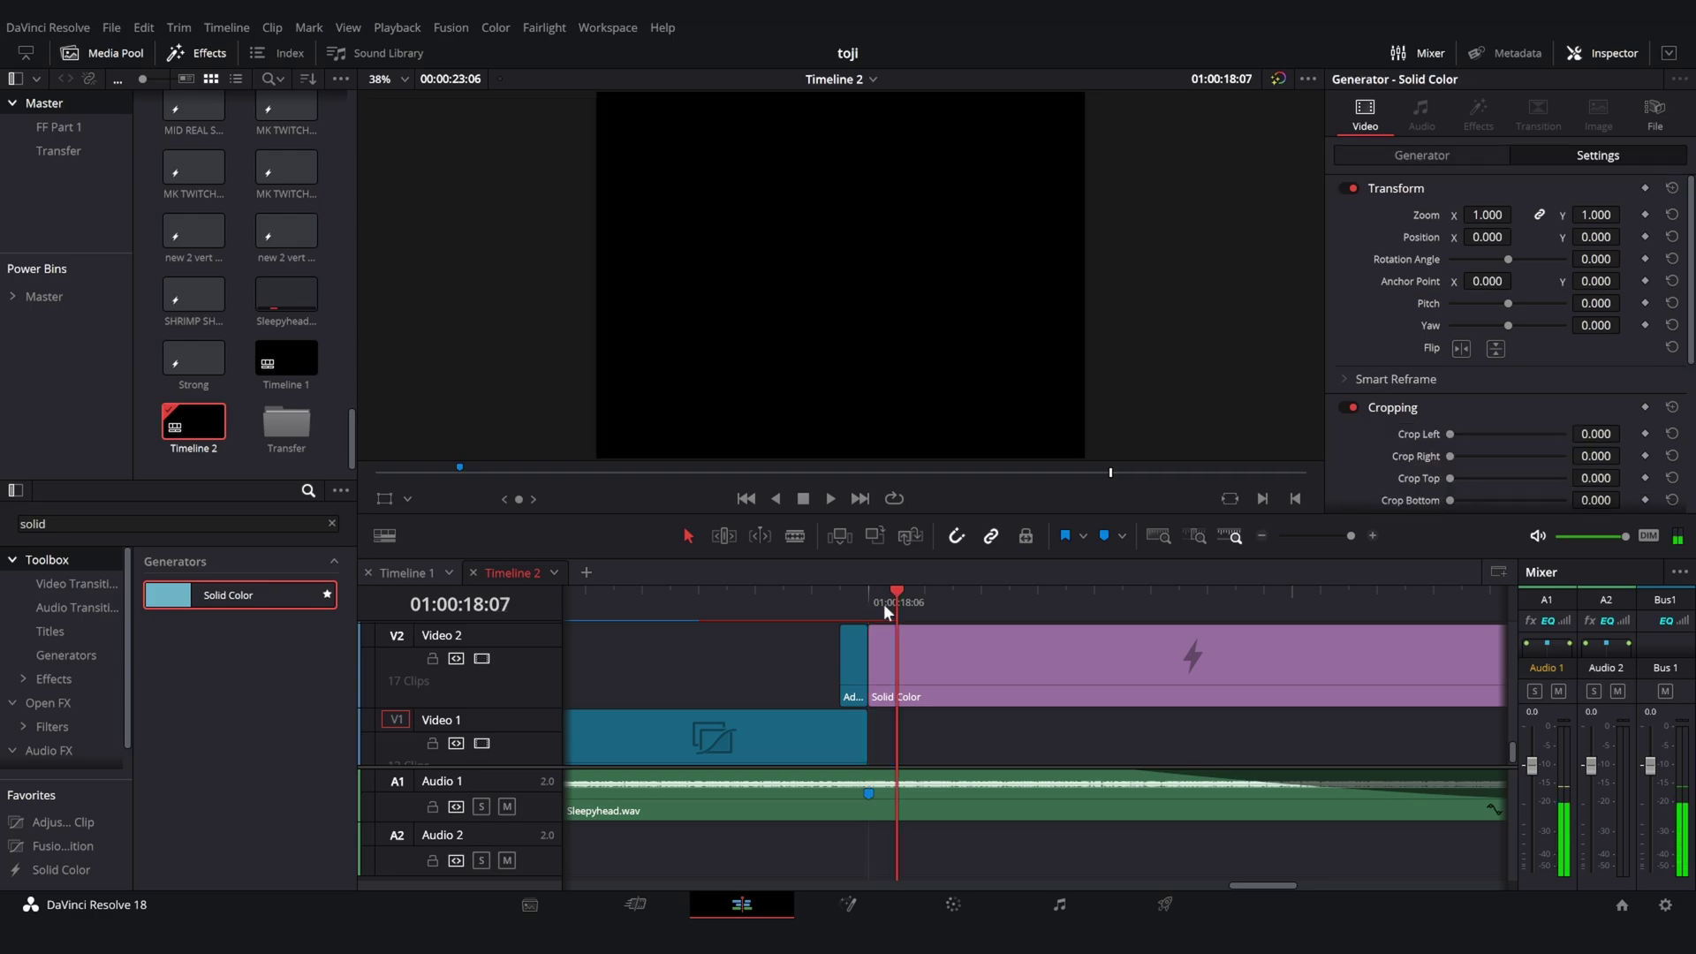
pyautogui.click(978, 665)
pyautogui.hotkey('ctrl', '\\')
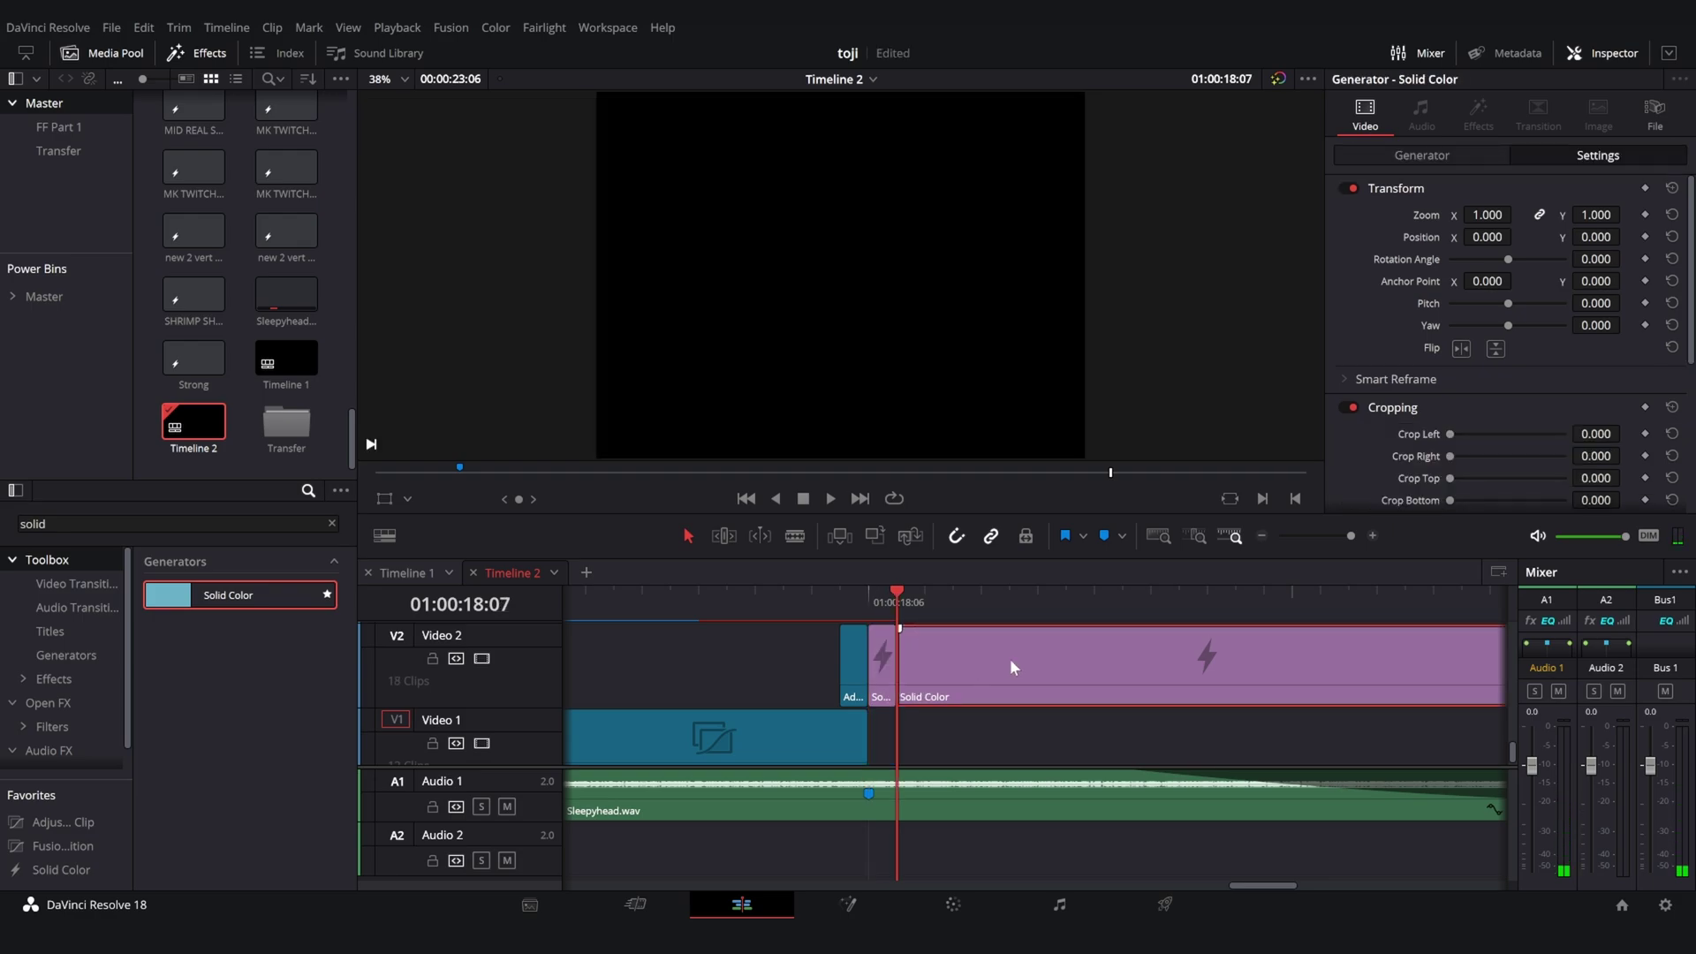
pyautogui.press('Delete')
pyautogui.click(879, 607)
pyautogui.click(878, 659)
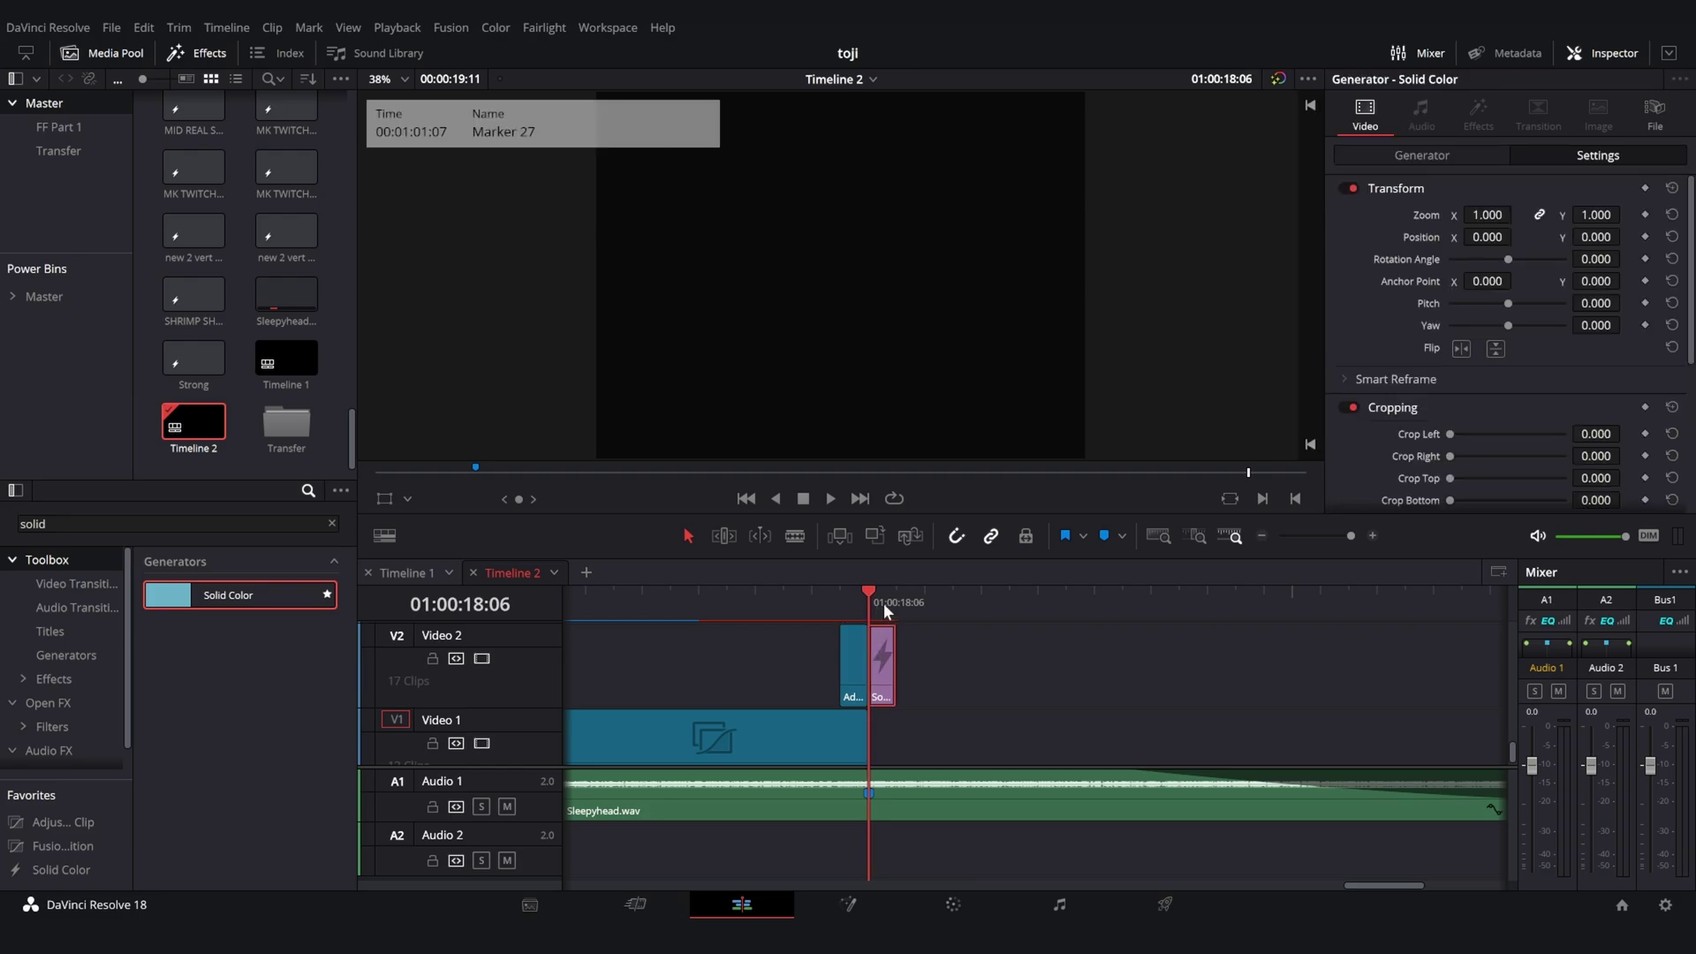
# Step: Play back the ending from before the adjustment clip to check the blur and black frame
pyautogui.click(707, 614)
pyautogui.press('space')
pyautogui.click(706, 614)
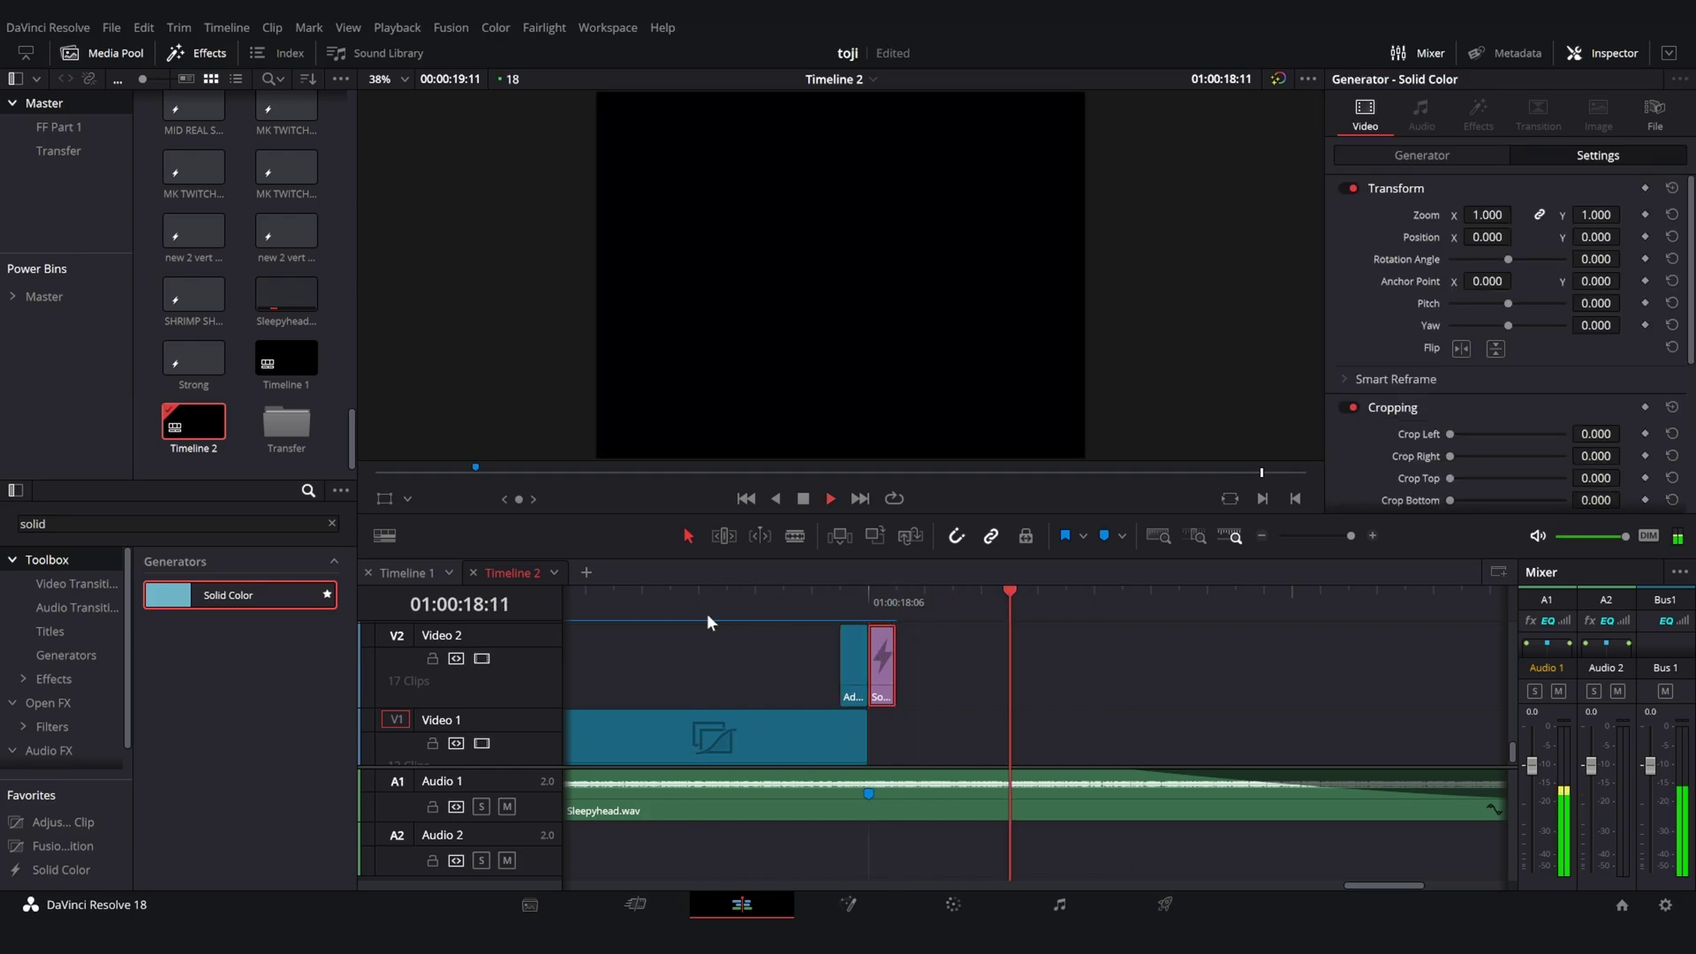
pyautogui.press('space')
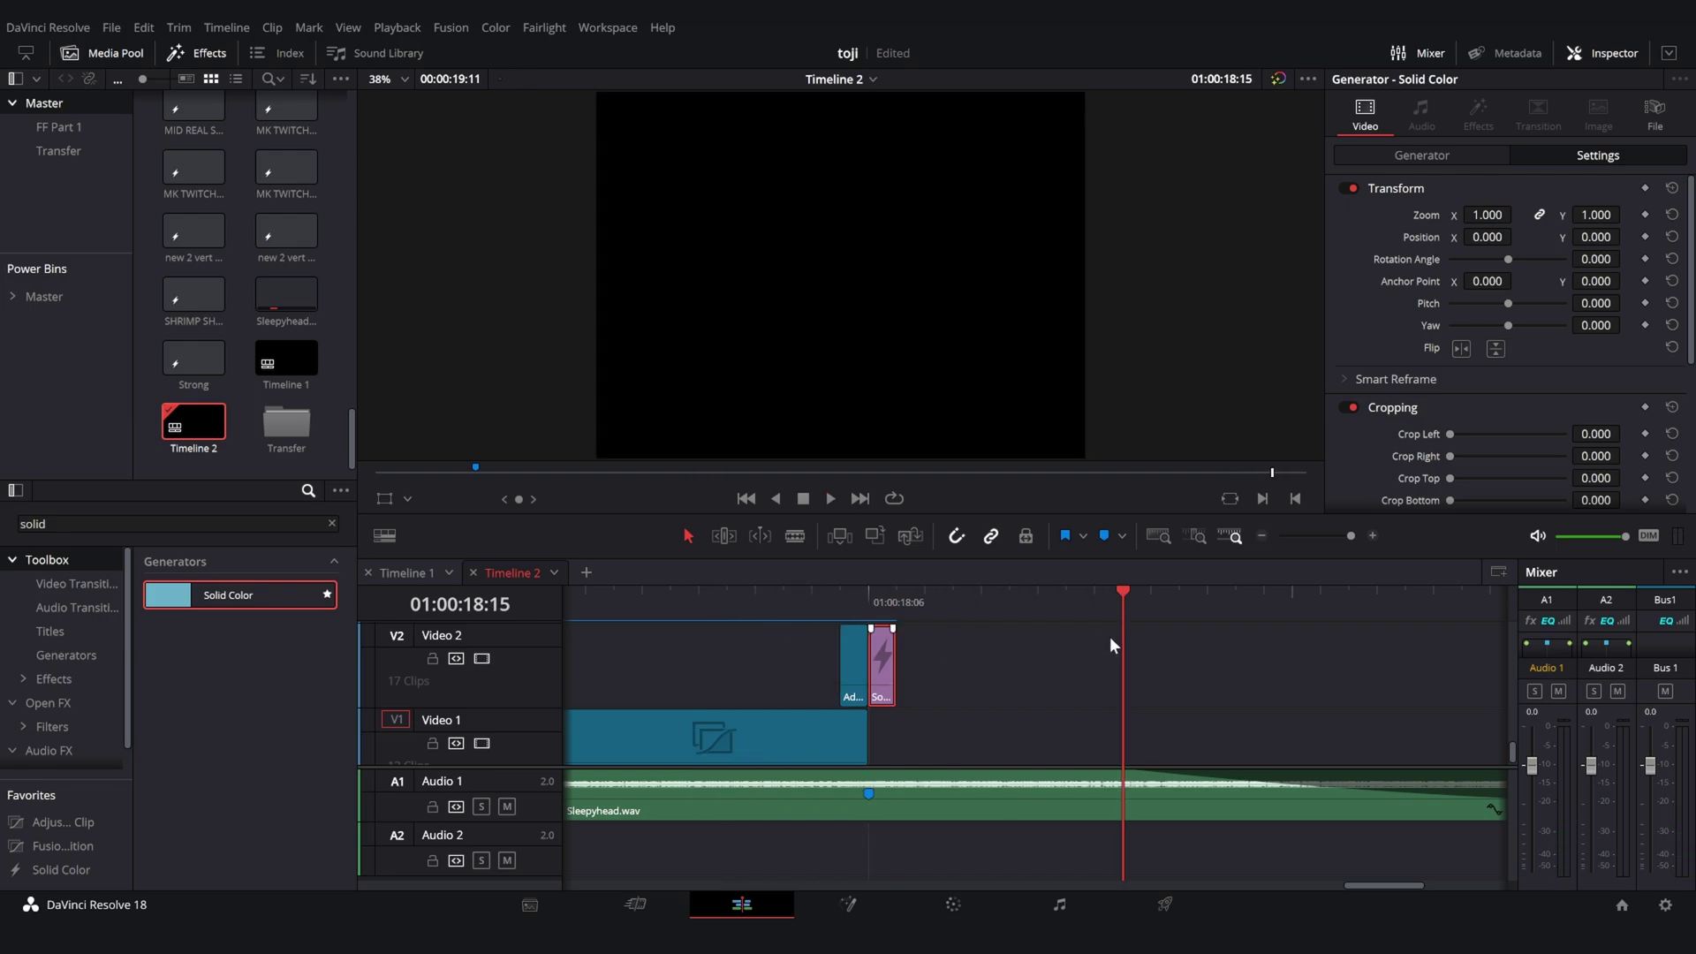
pyautogui.click(1008, 687)
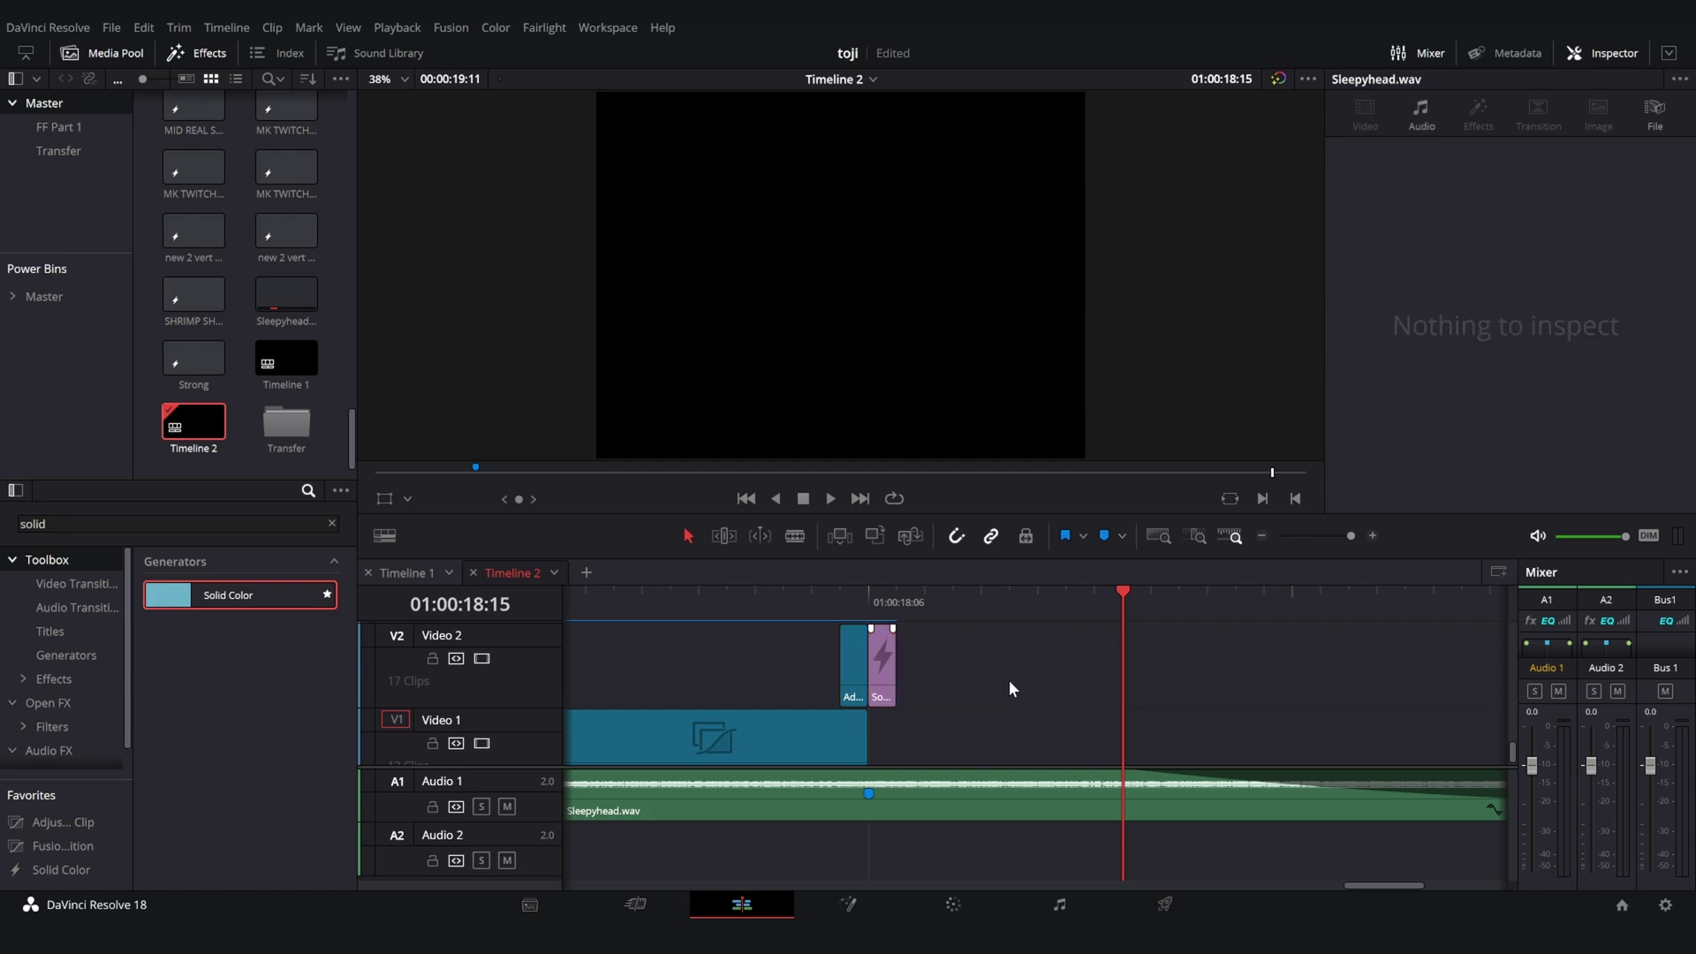